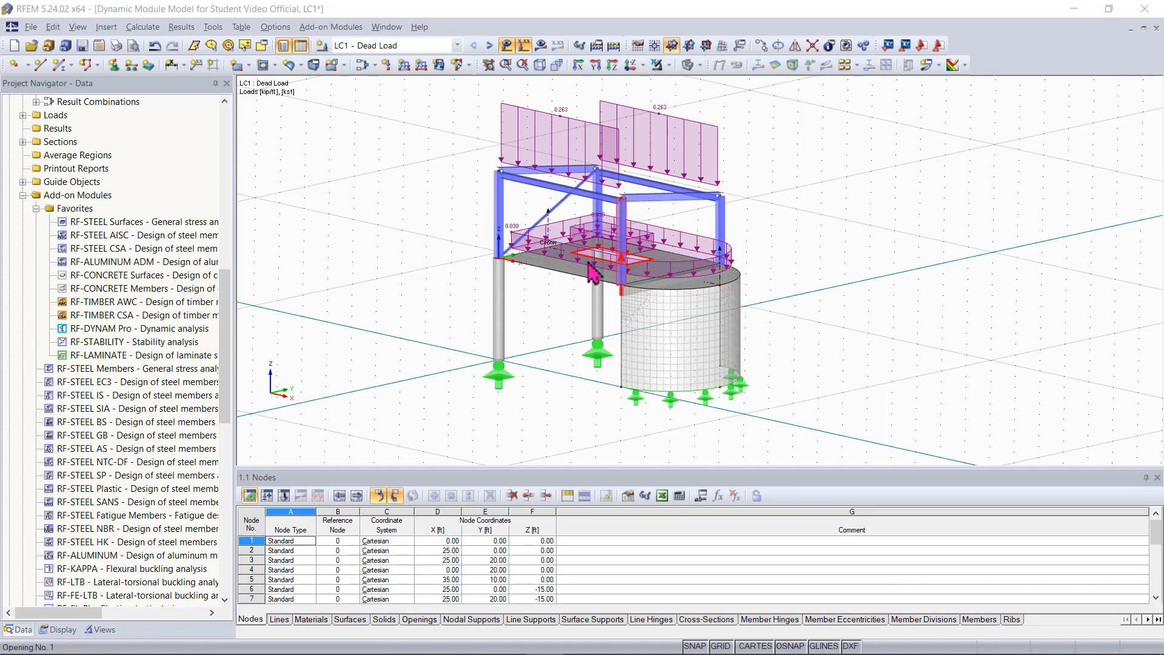
# Step: Step through the load cases from LC1 - Dead Load to LC3 - Snow Load to examine the loads on the model
pyautogui.click(591, 274)
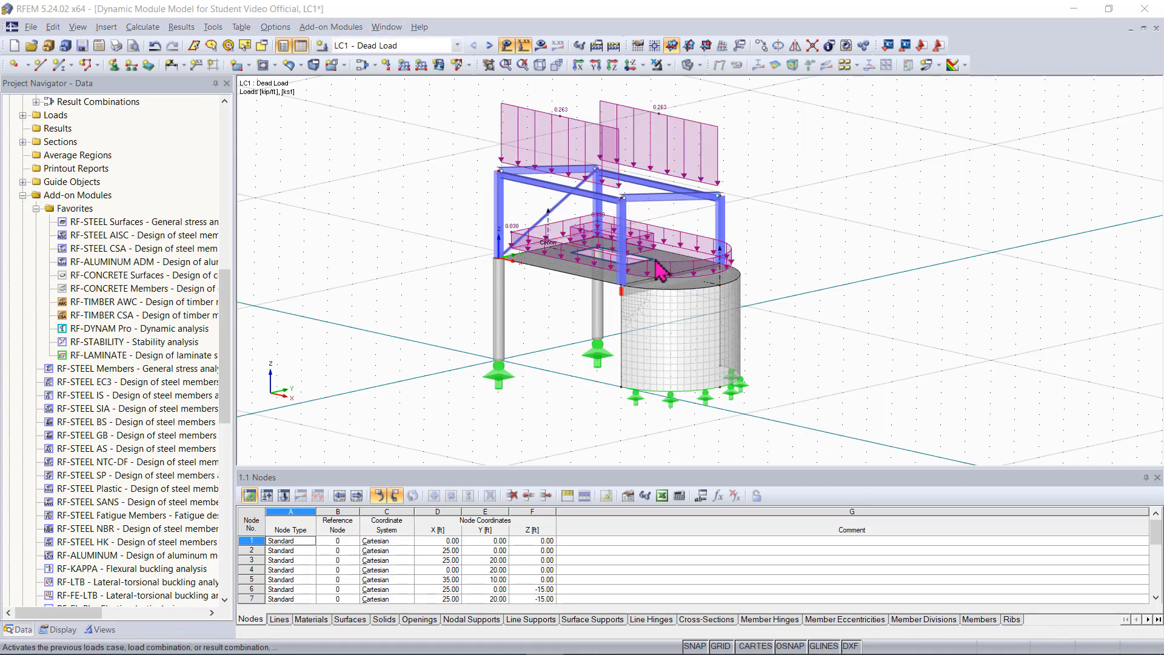
pyautogui.click(488, 47)
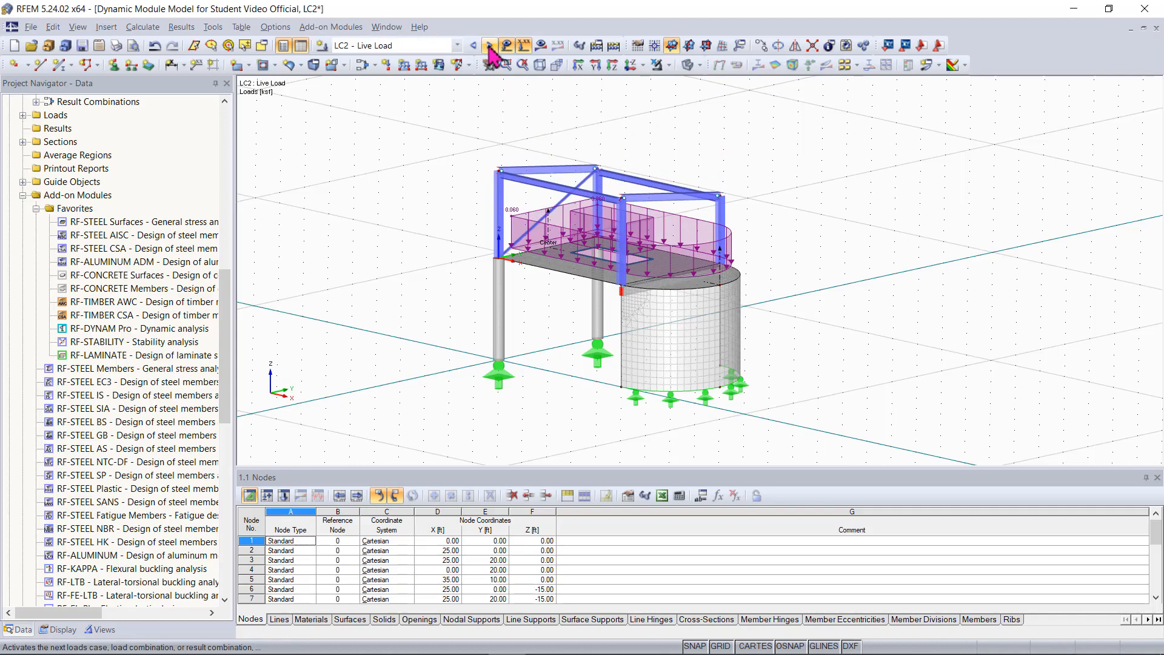
pyautogui.click(489, 47)
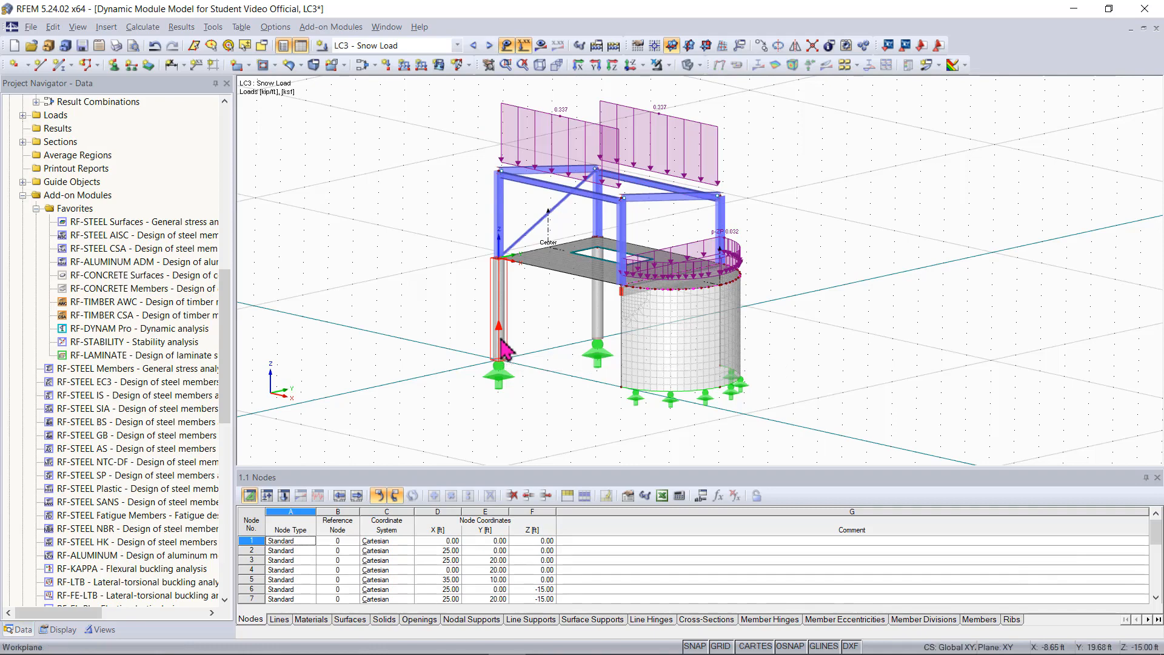
# Step: Start the RF-DYNAM Pro - Dynamic analysis add-on module and activate mass combinations alongside natural vibrations
pyautogui.scroll(2, 163, 255)
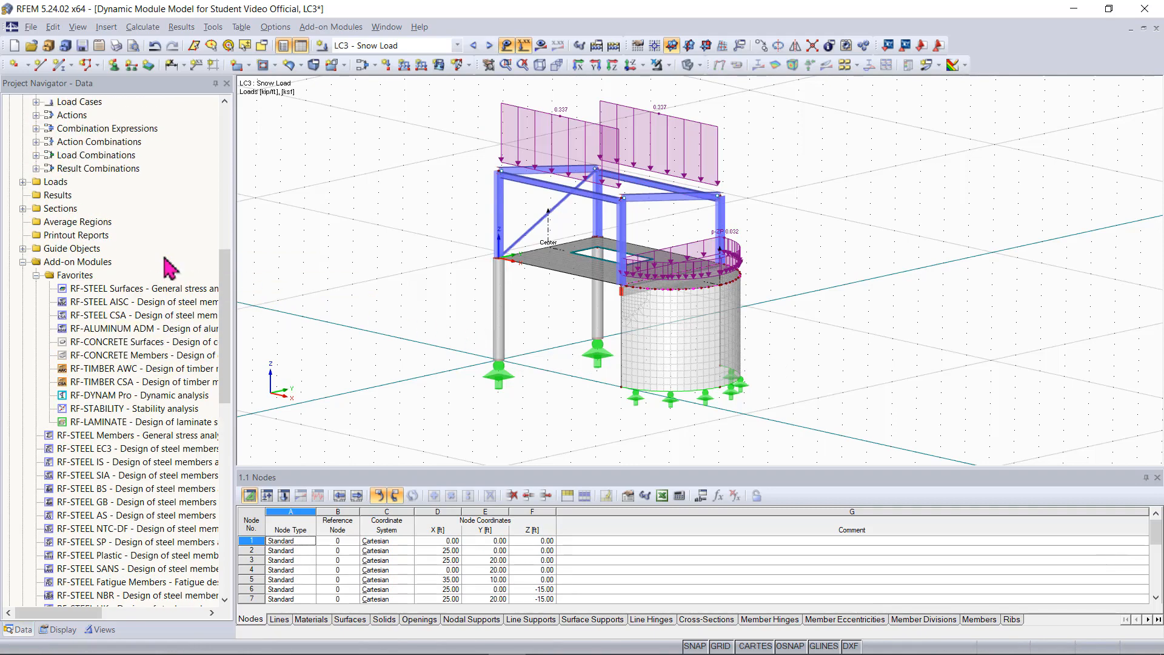
pyautogui.moveTo(223, 273)
pyautogui.mouseDown()
pyautogui.moveTo(229, 342)
pyautogui.moveTo(231, 293)
pyautogui.mouseUp()
pyautogui.click(116, 328)
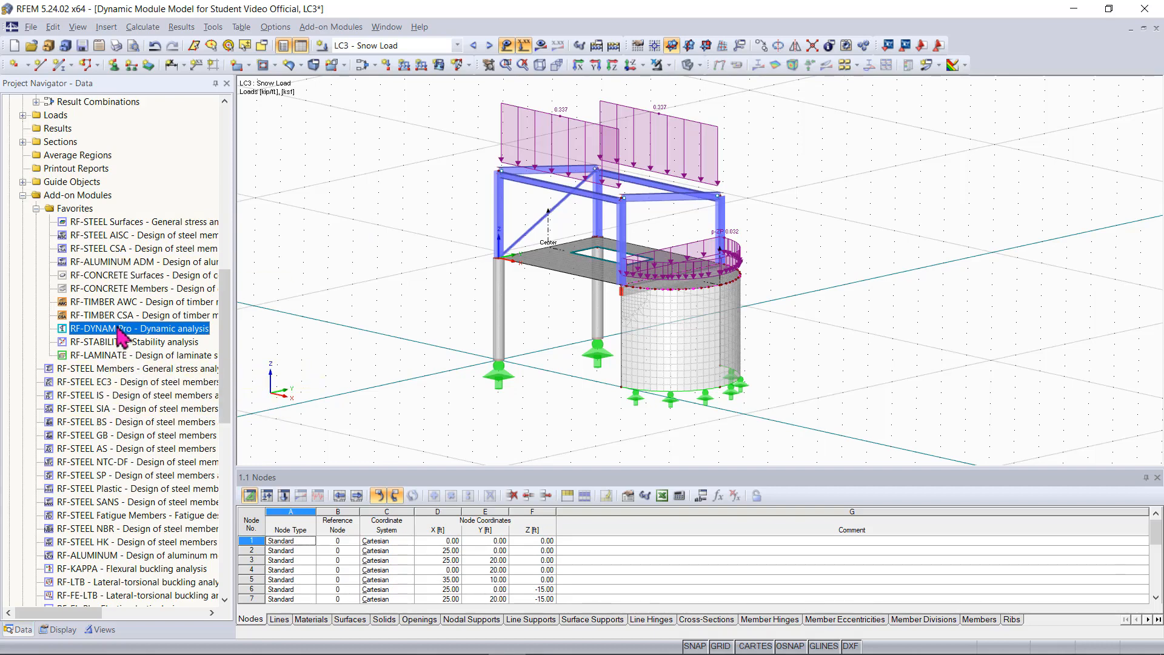
pyautogui.rightClick(124, 396)
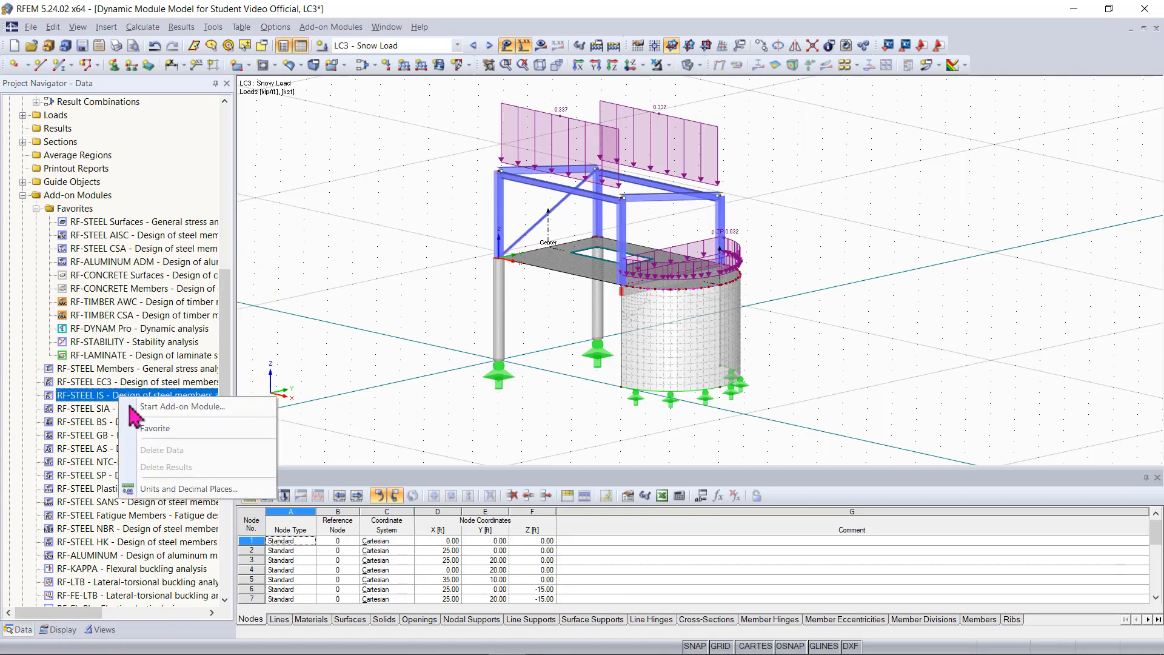
pyautogui.click(157, 429)
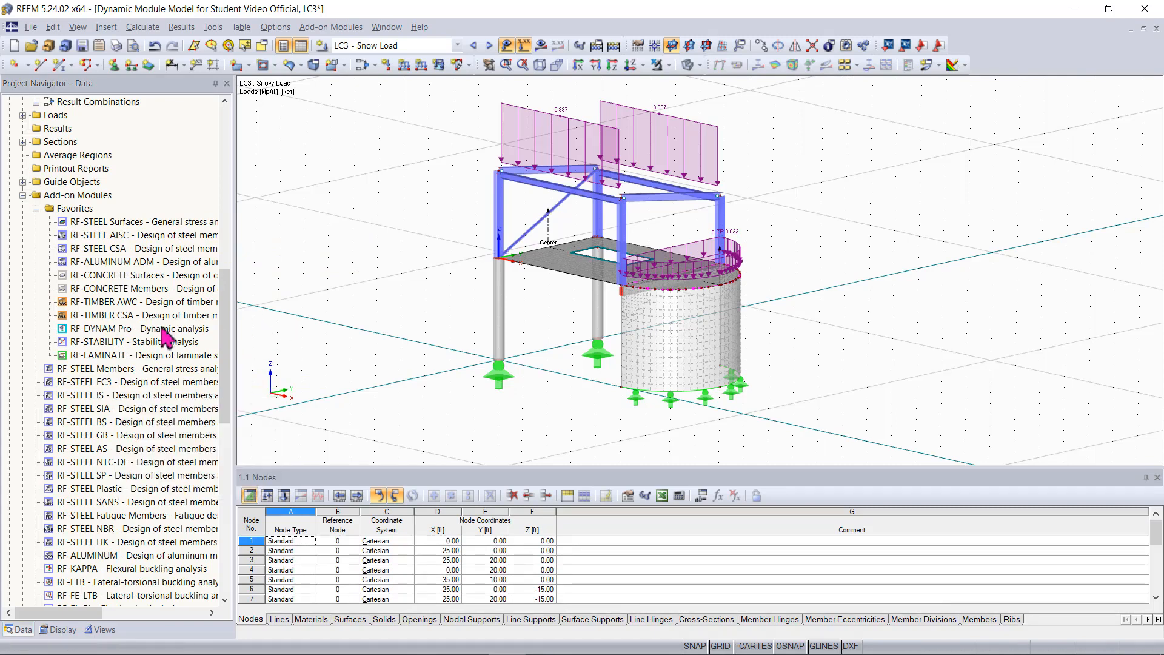
pyautogui.doubleClick(136, 329)
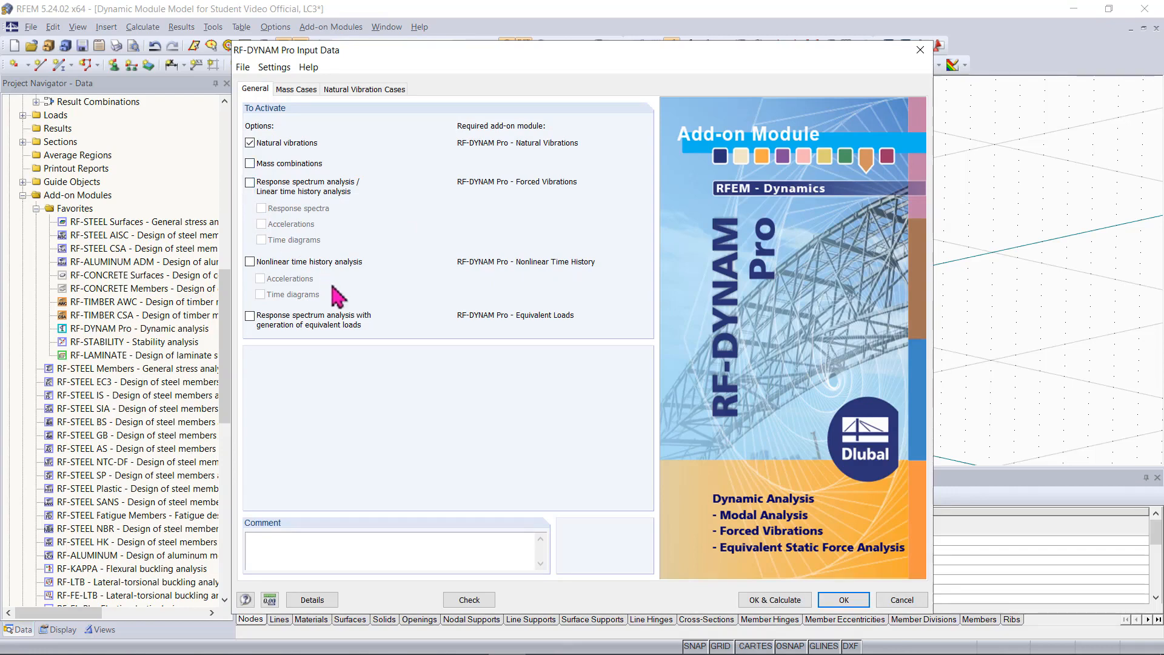
pyautogui.click(274, 163)
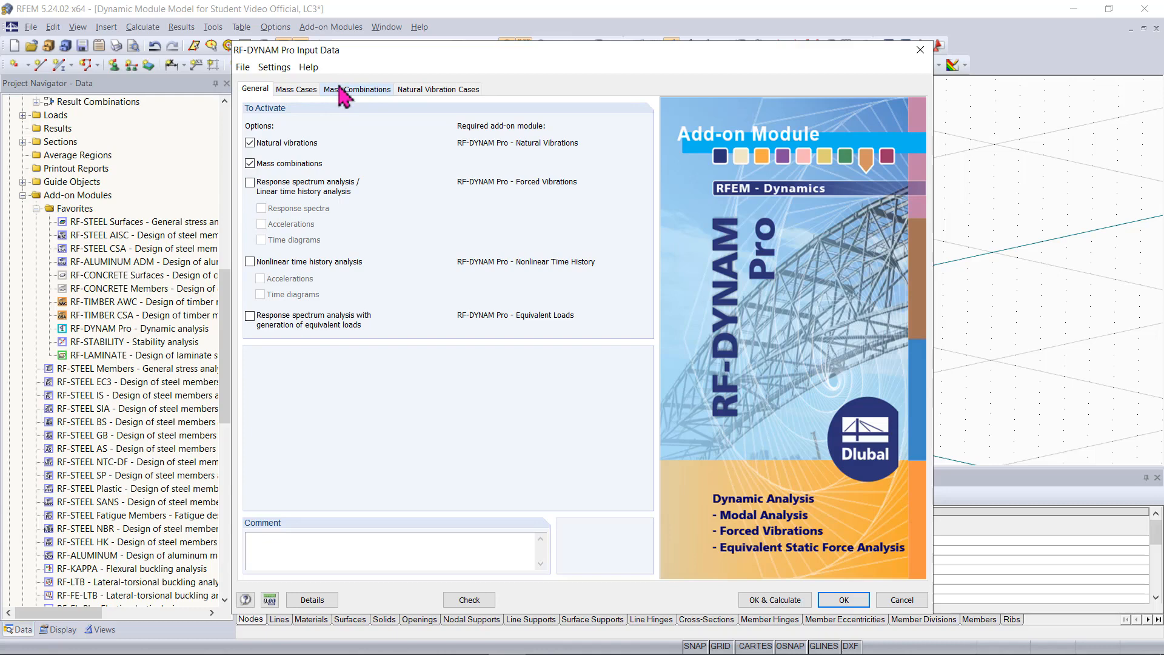
# Step: Define mass case MC1 as Dead, taking masses from the force components of LC1 - Dead Load and excluding the structure's self-weight
pyautogui.click(303, 89)
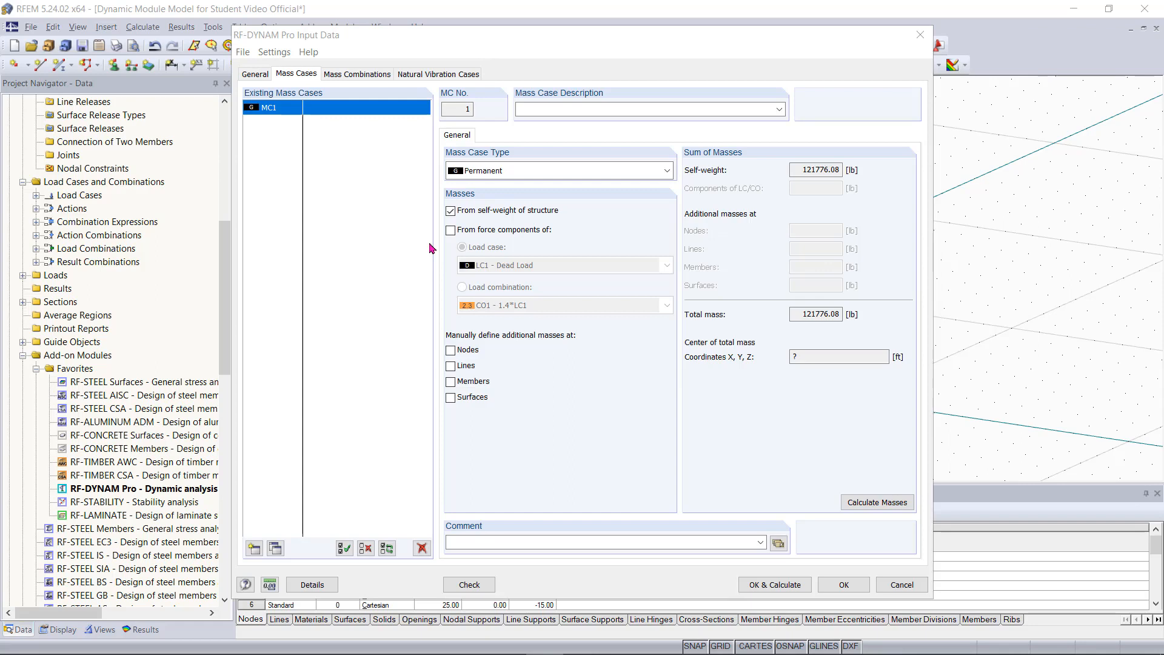
pyautogui.click(528, 109)
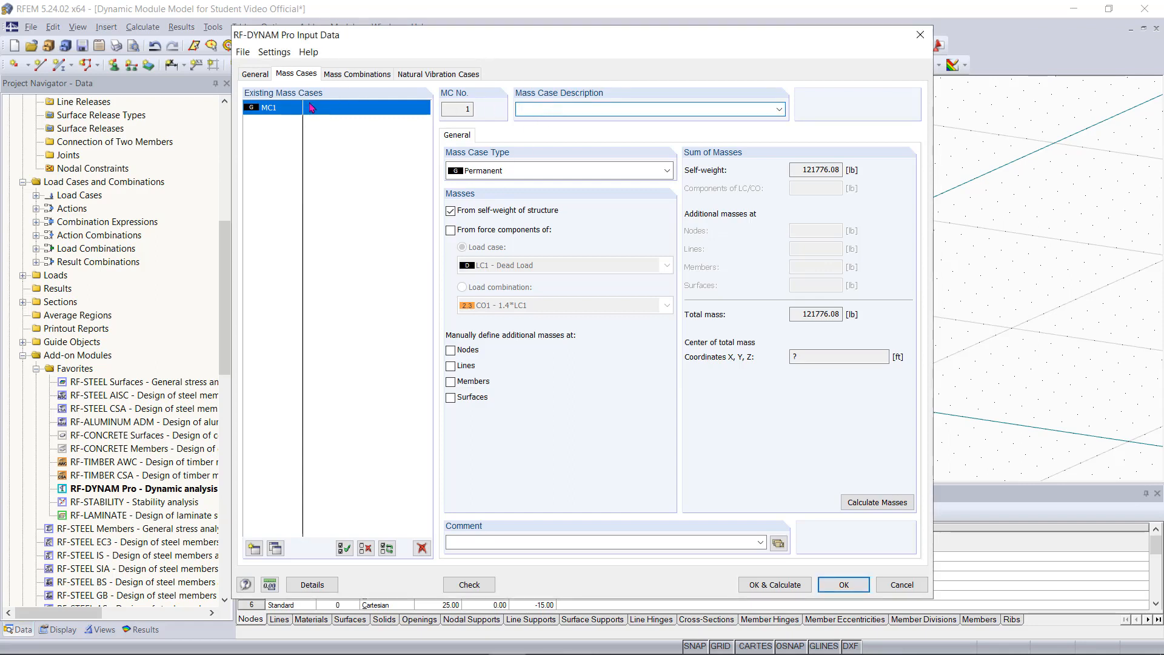
pyautogui.write('Dead')
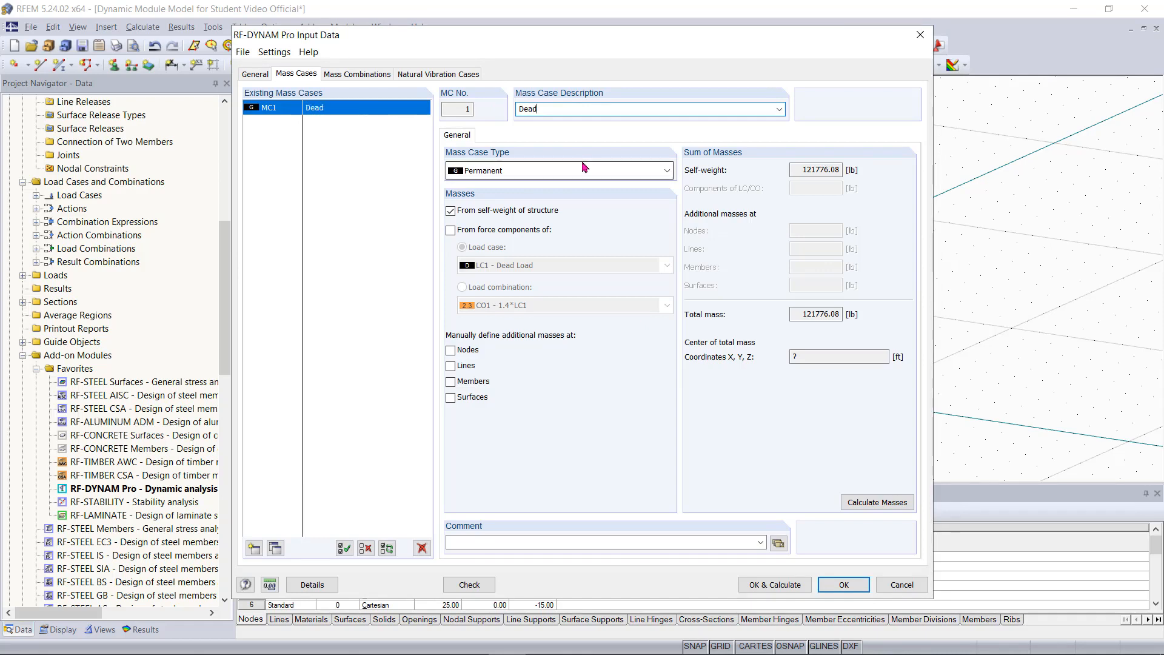
pyautogui.click(511, 231)
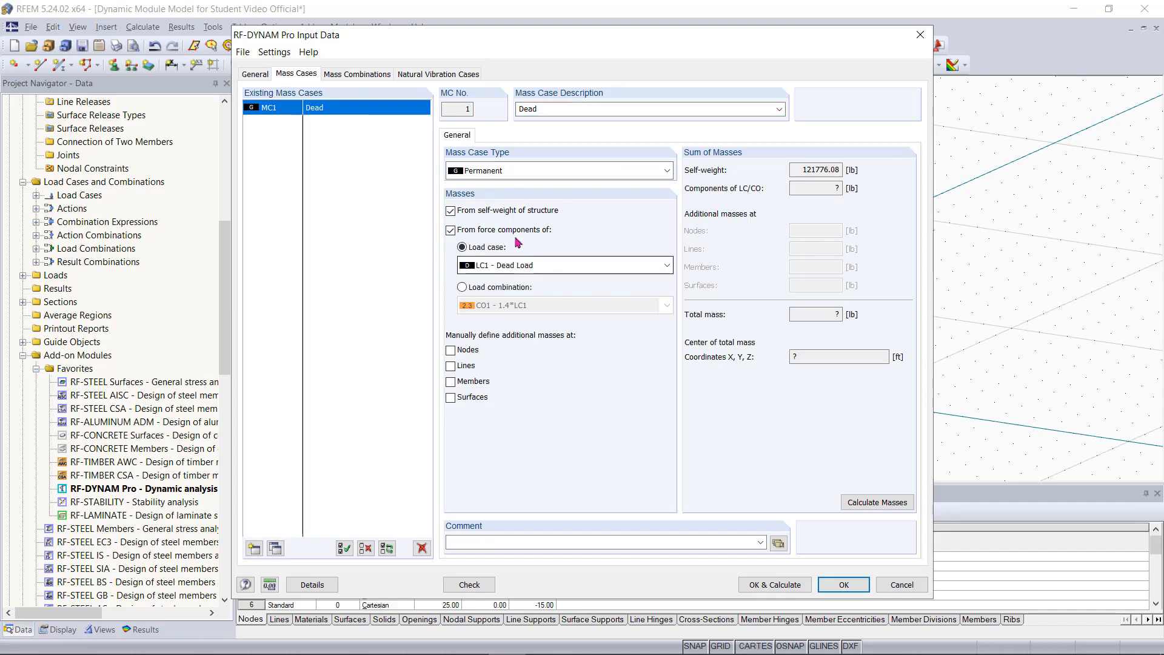
pyautogui.click(536, 268)
pyautogui.click(534, 278)
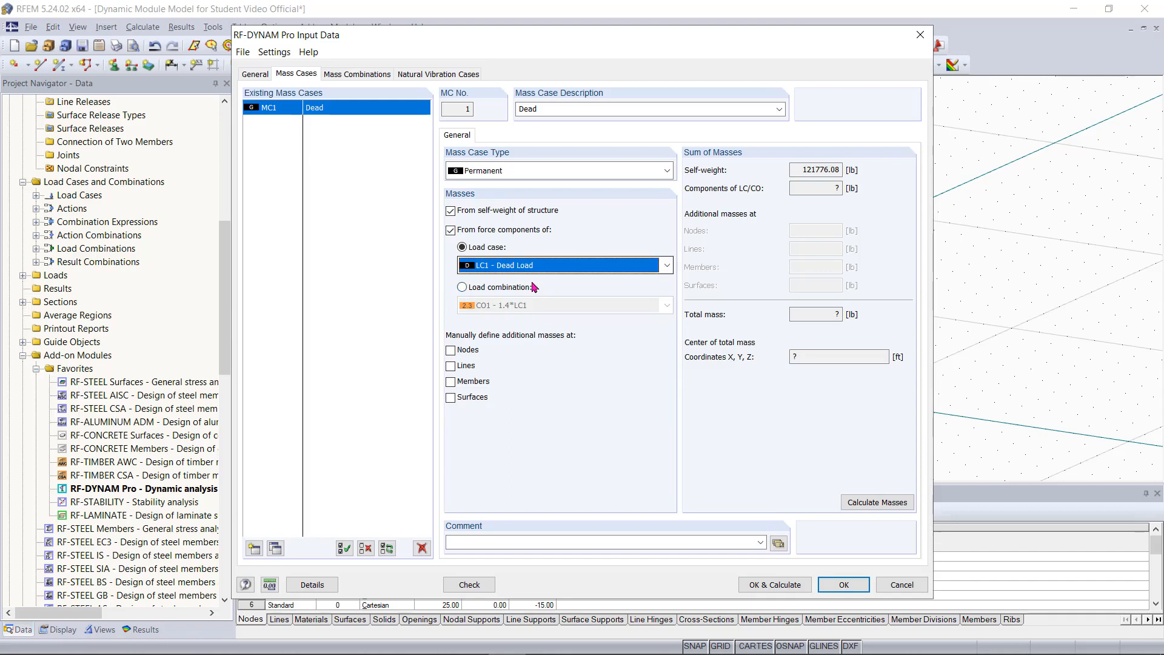
pyautogui.click(507, 213)
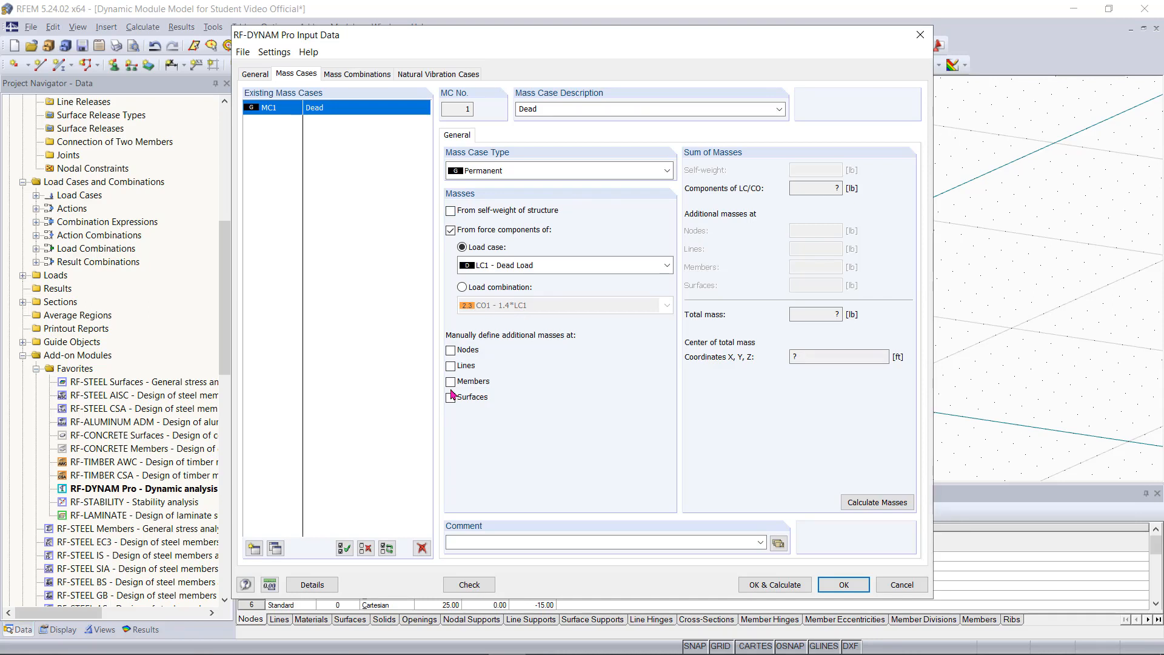
# Step: Copy the Dead mass case as a new case named Live, with masses from LC2 - Live Load
pyautogui.click(276, 548)
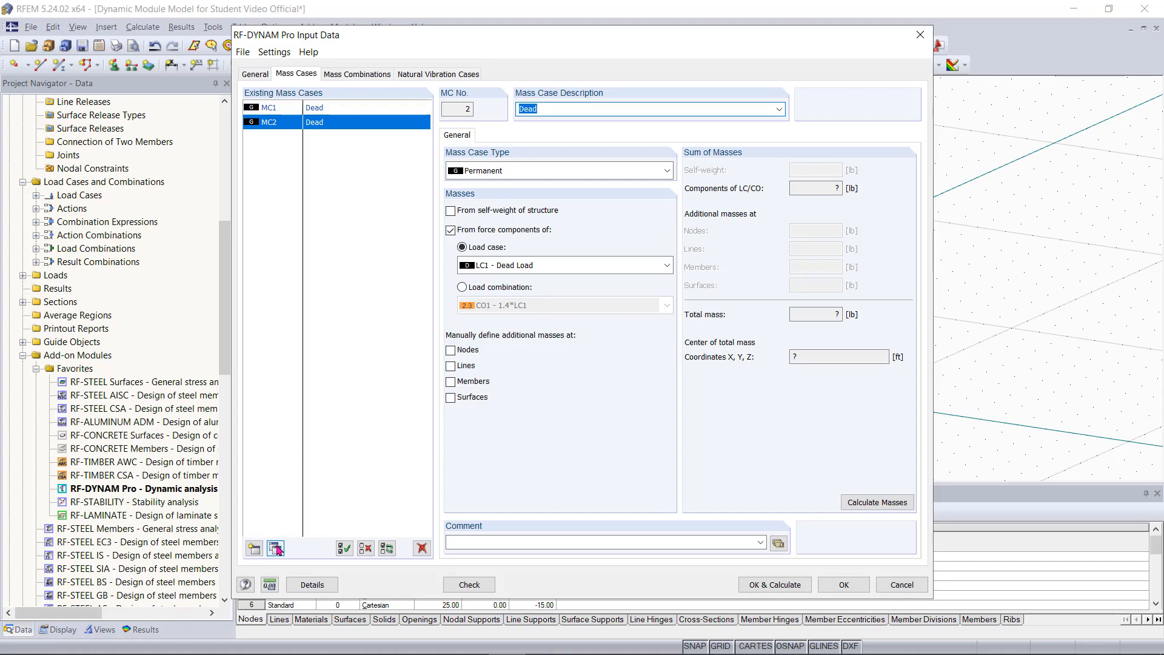
pyautogui.write('Live')
pyautogui.click(508, 264)
pyautogui.click(505, 297)
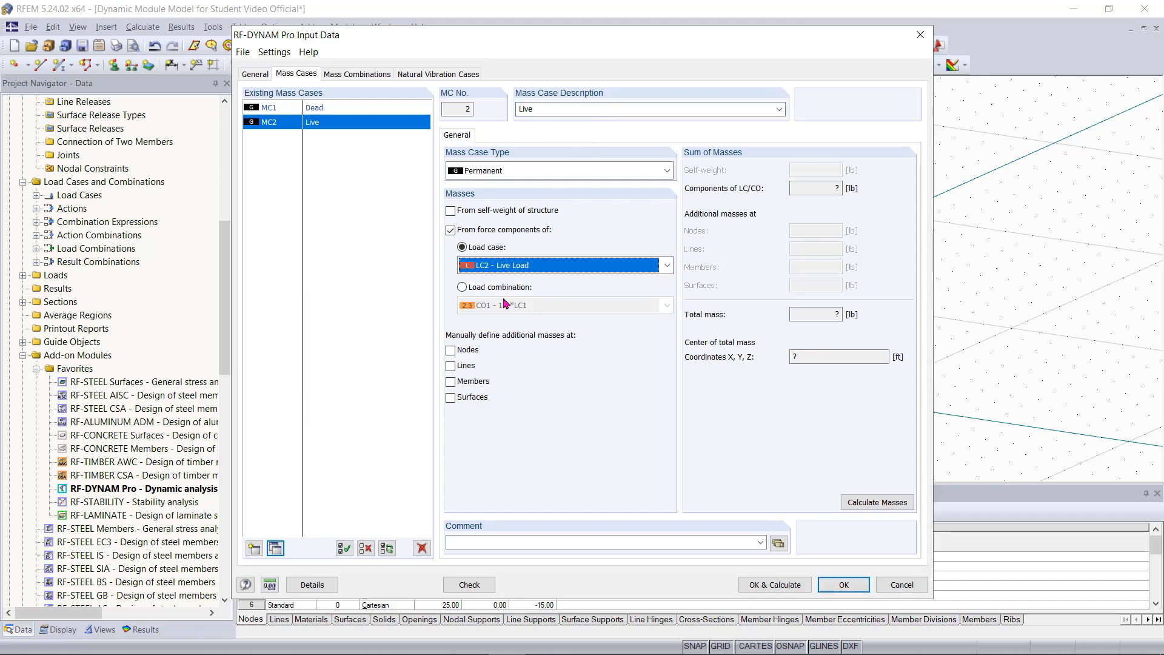
# Step: Copy the Live mass case as a new case named Snow, with masses from LC3 - Snow Load
pyautogui.click(275, 548)
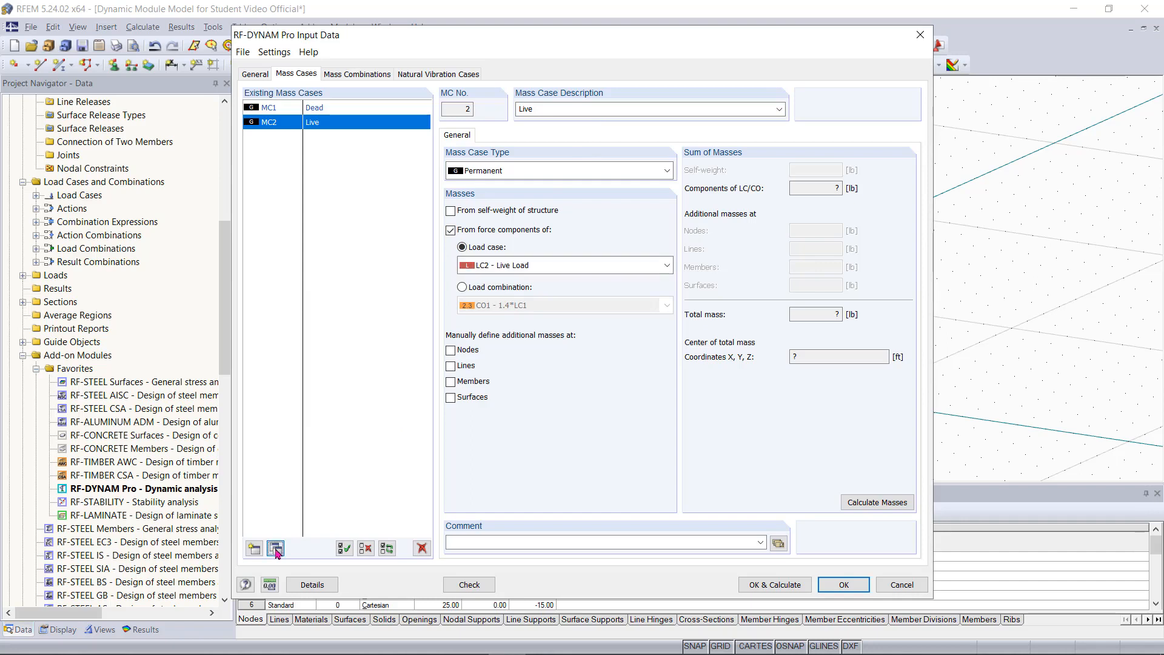
pyautogui.write('Sn')
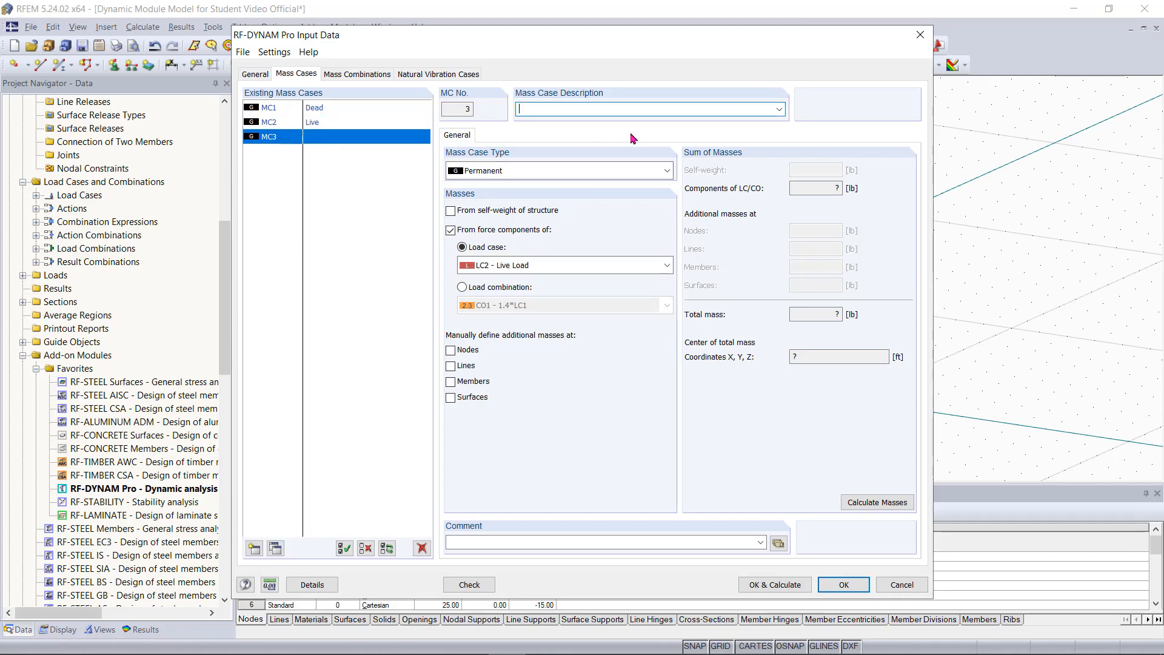
pyautogui.write('ow')
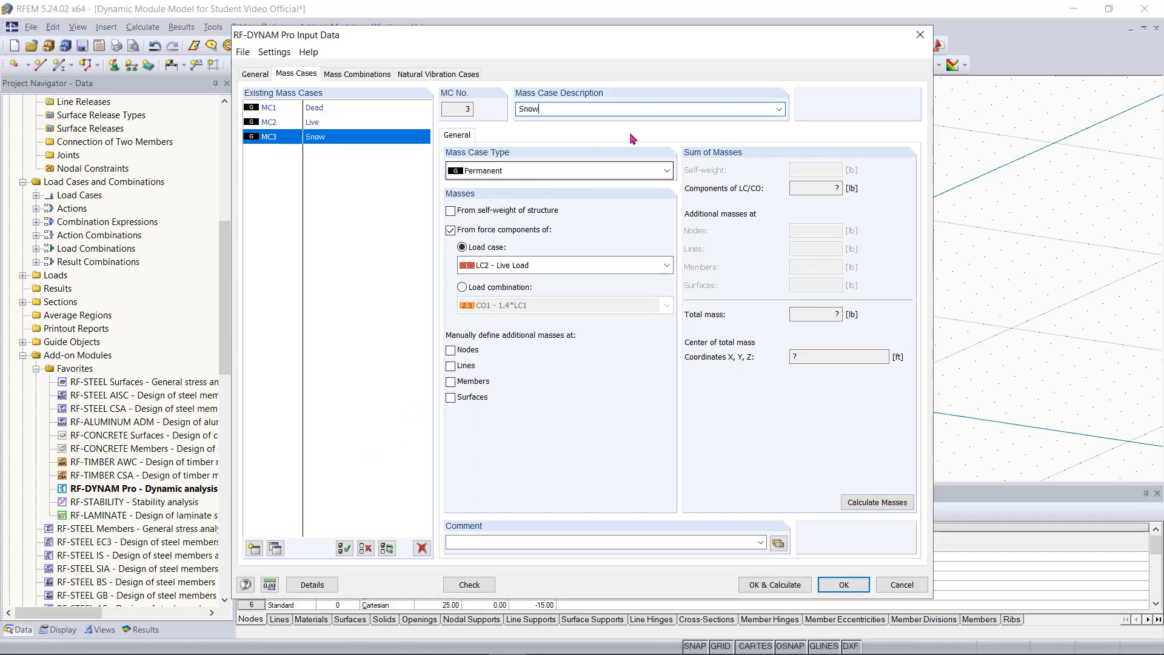
pyautogui.click(490, 262)
pyautogui.click(499, 312)
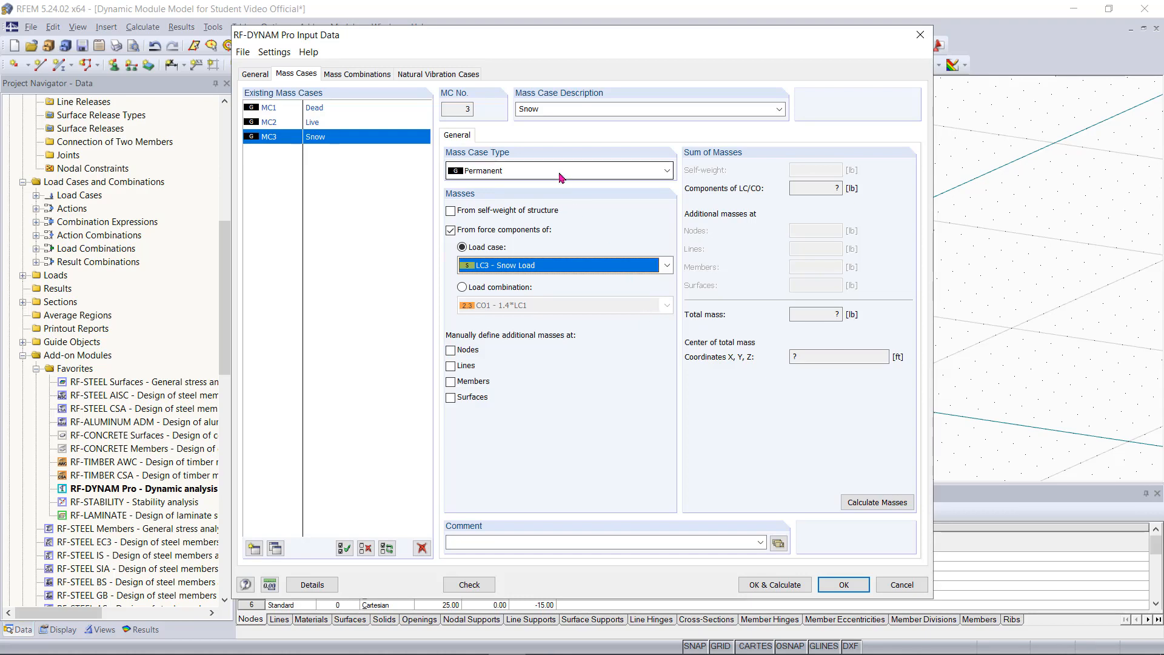
# Step: Show the mass combinations, check the effective seismic weight rules in ASCE 7 section 12.7.2 in Acrobat Reader, and return to RFEM
pyautogui.click(369, 76)
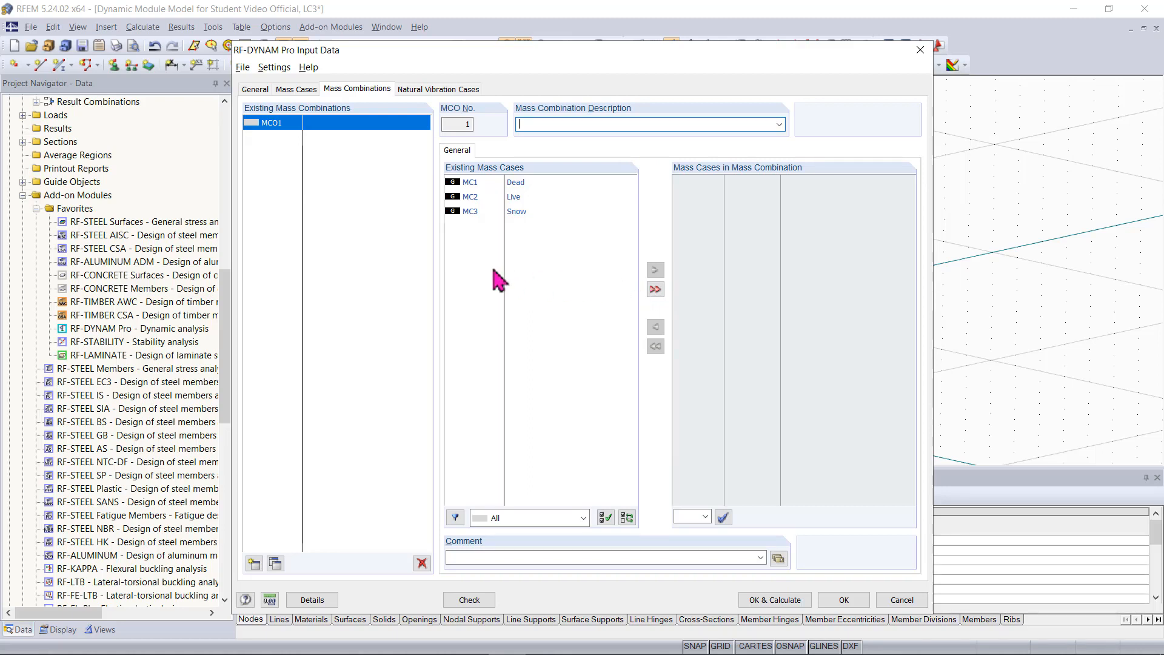
pyautogui.hotkey('alt', 'Tab')
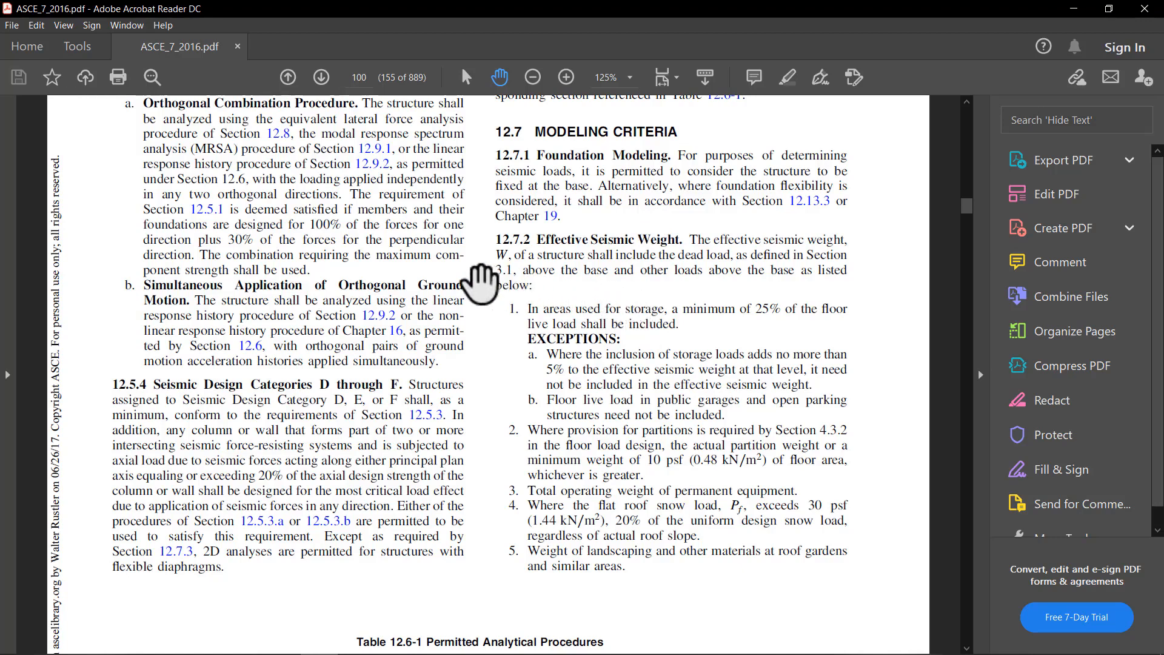
pyautogui.press('super')
pyautogui.click(505, 640)
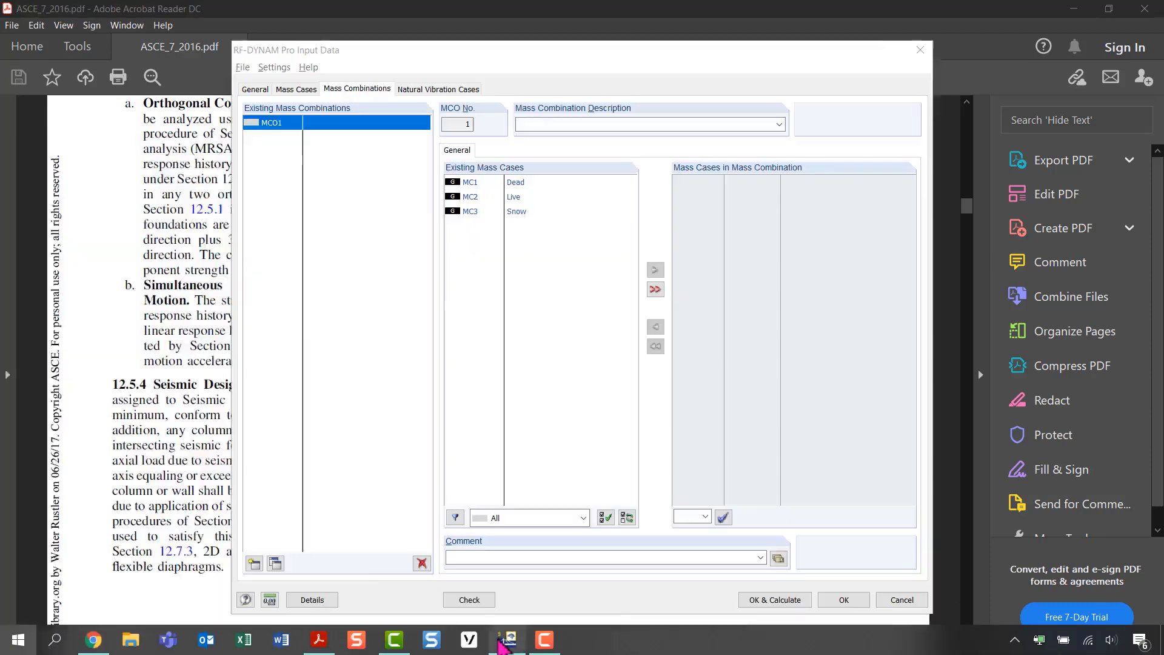
# Step: Add the Dead mass case MC1 to mass combination MCO1 with a factor of 1.00
pyautogui.click(525, 183)
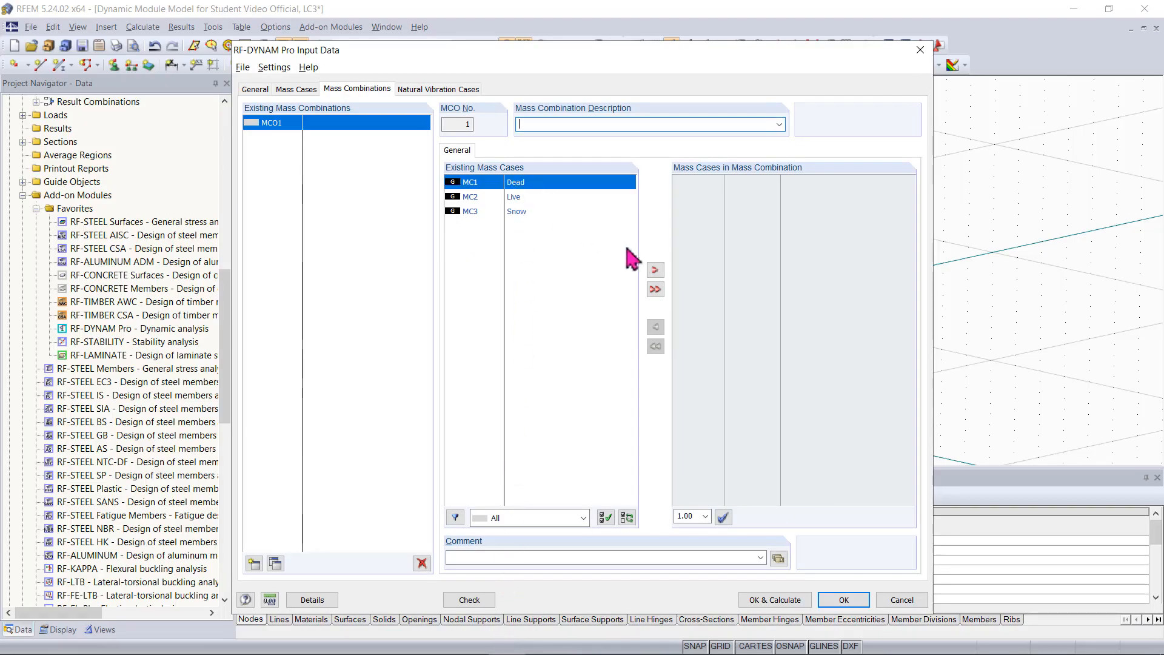
pyautogui.click(654, 269)
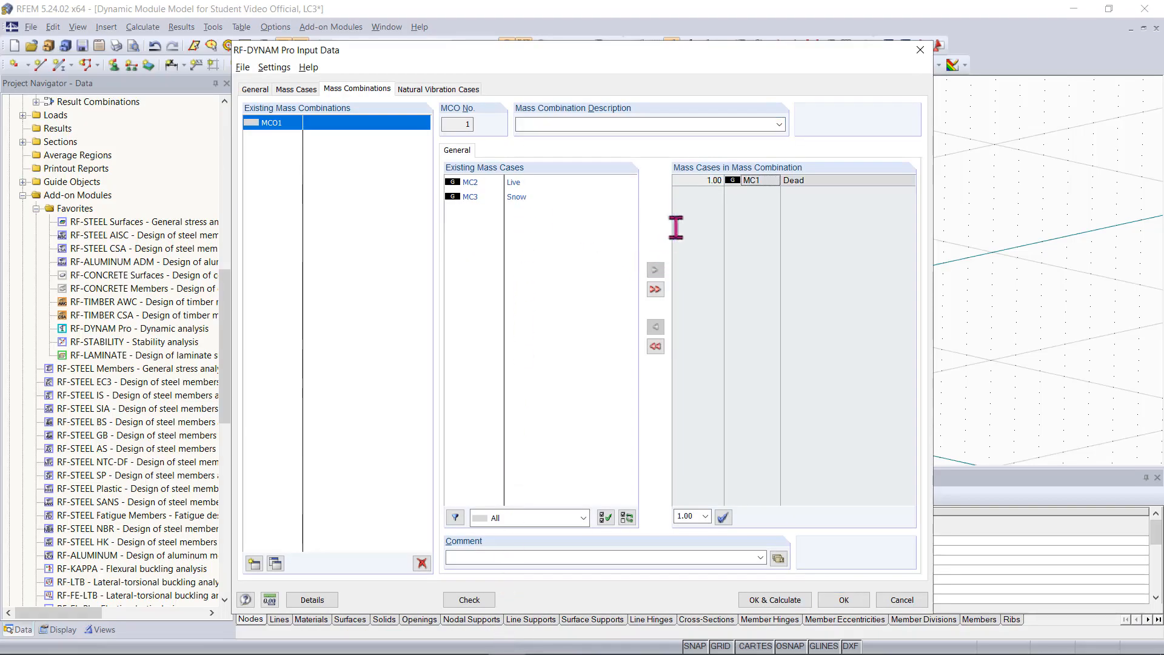
pyautogui.doubleClick(701, 182)
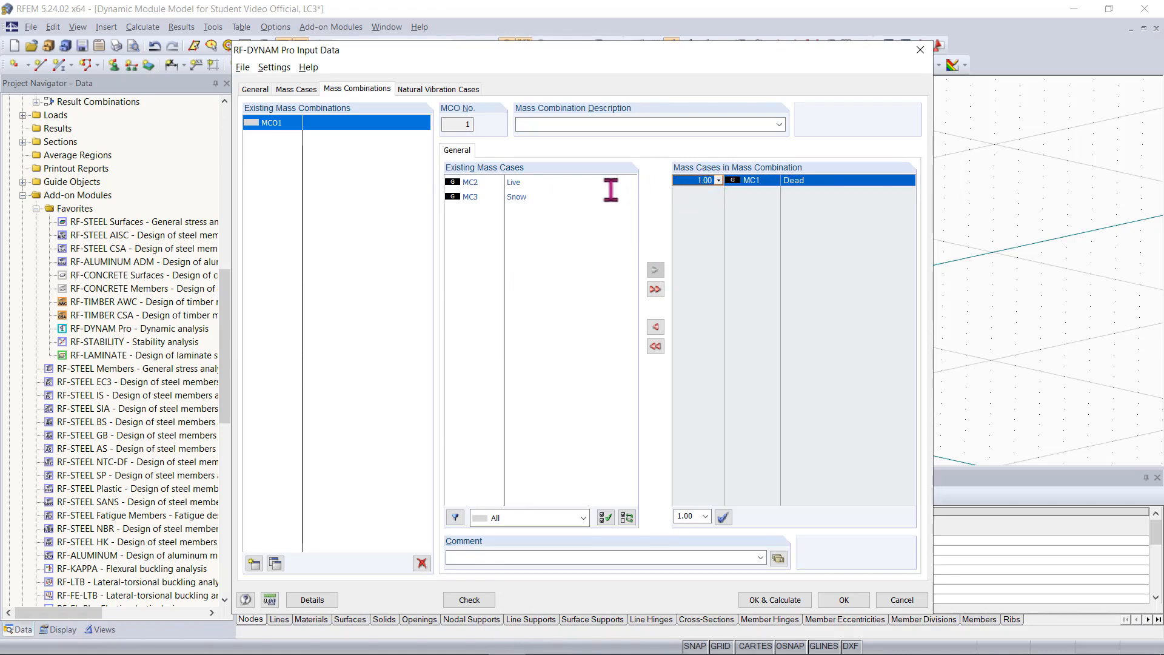
# Step: Add the Live mass case MC2 to mass combination MCO1 and set its factor to 0.25
pyautogui.click(520, 198)
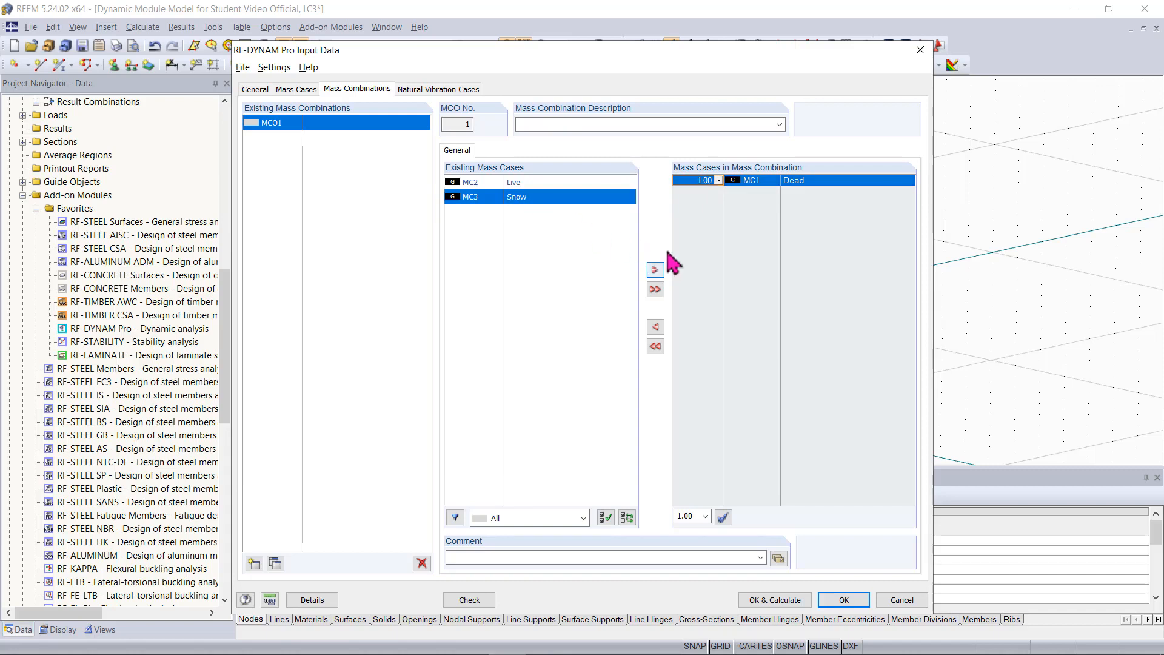
pyautogui.click(517, 182)
pyautogui.click(655, 270)
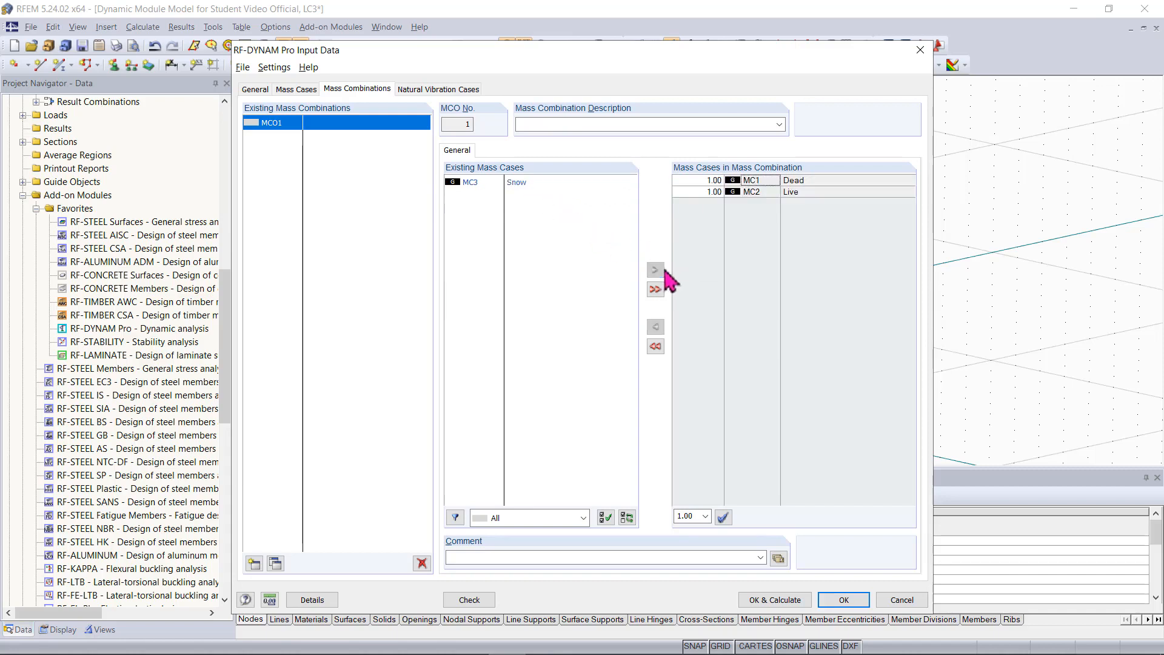
pyautogui.click(710, 191)
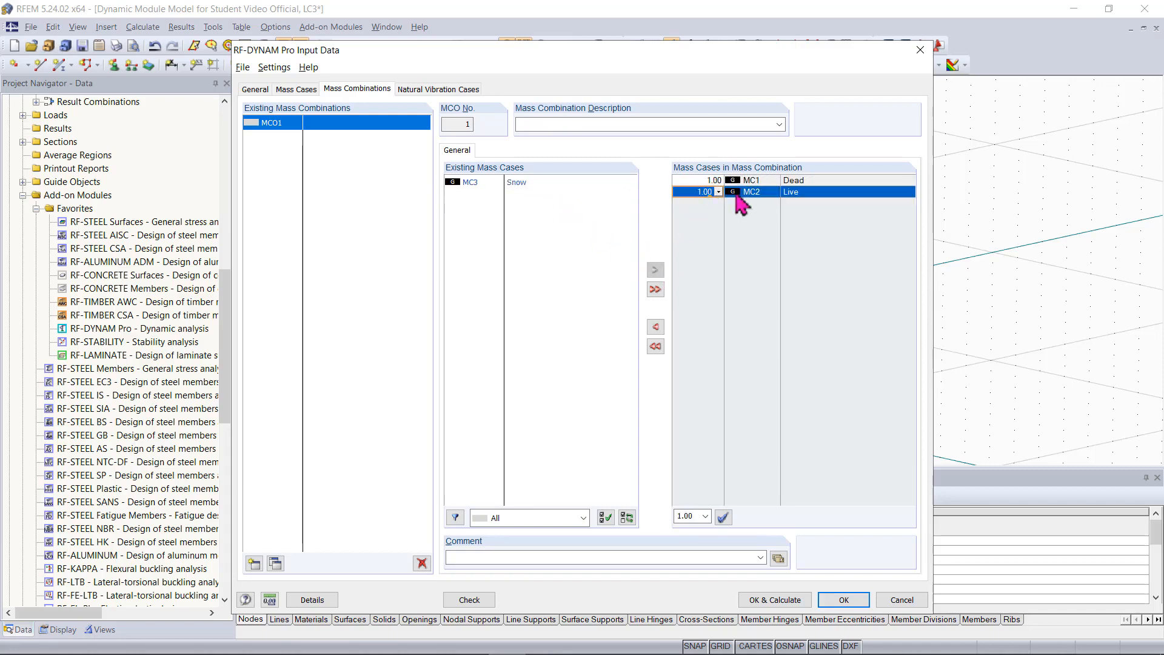
pyautogui.write('0.20')
pyautogui.press('BackSpace')
pyautogui.write('5')
pyautogui.press('Return')
pyautogui.click(801, 218)
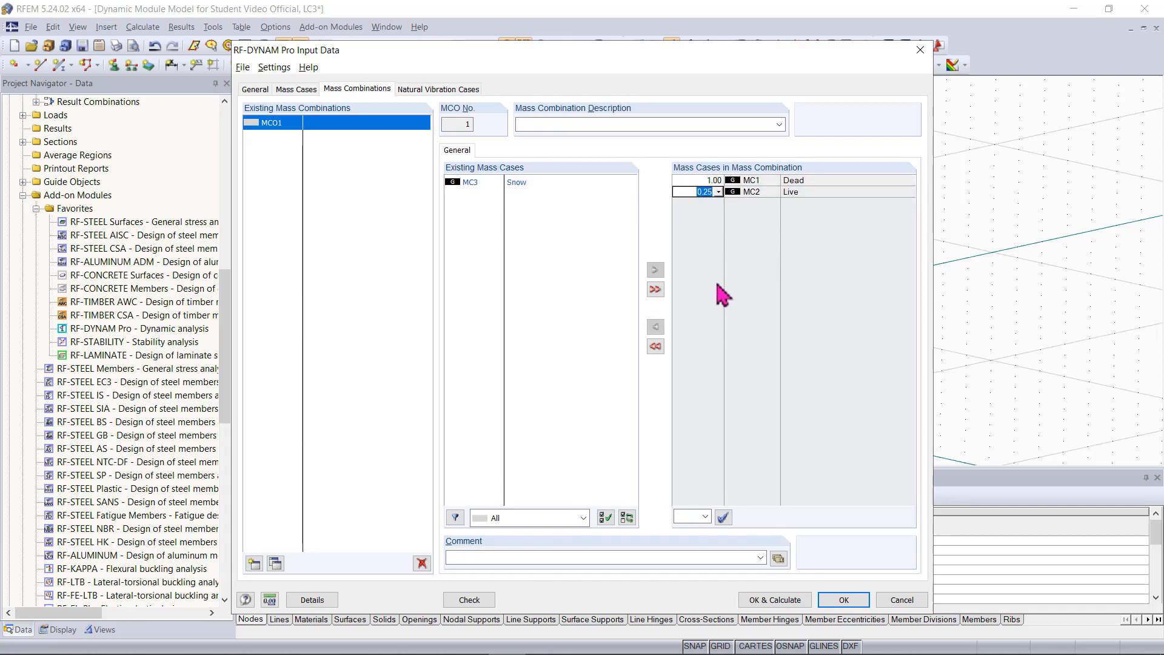
# Step: Accept the RF-DYNAM Pro input data to examine the snow load on the model, and reopen the module
pyautogui.hotkey('alt', 'Tab')
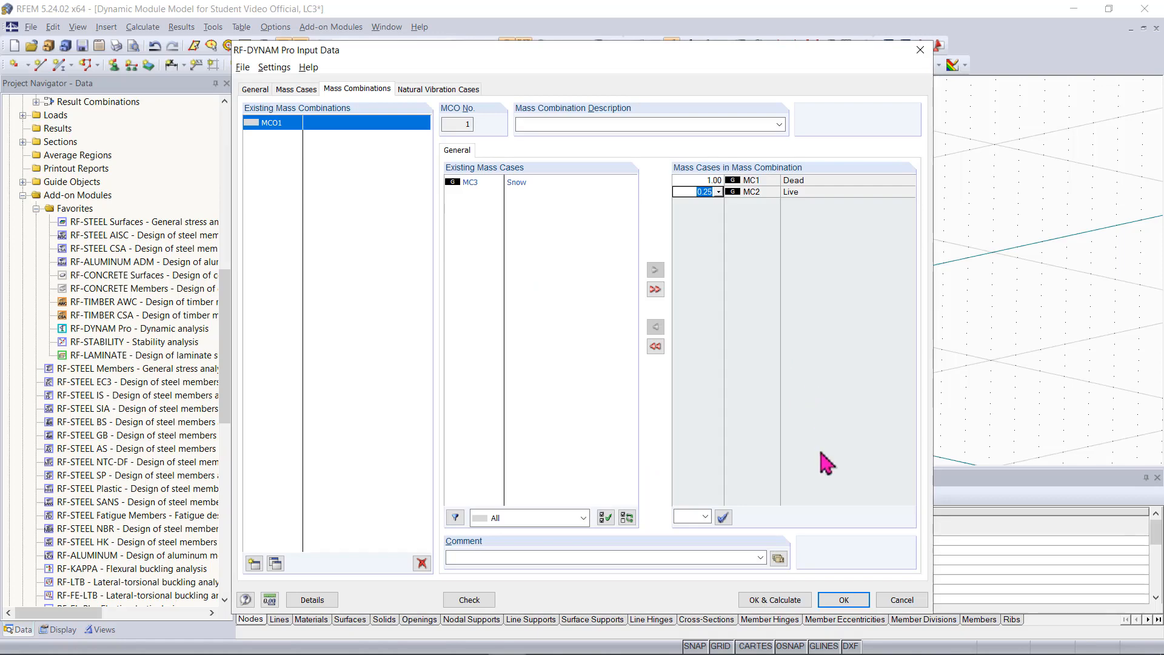
pyautogui.click(849, 602)
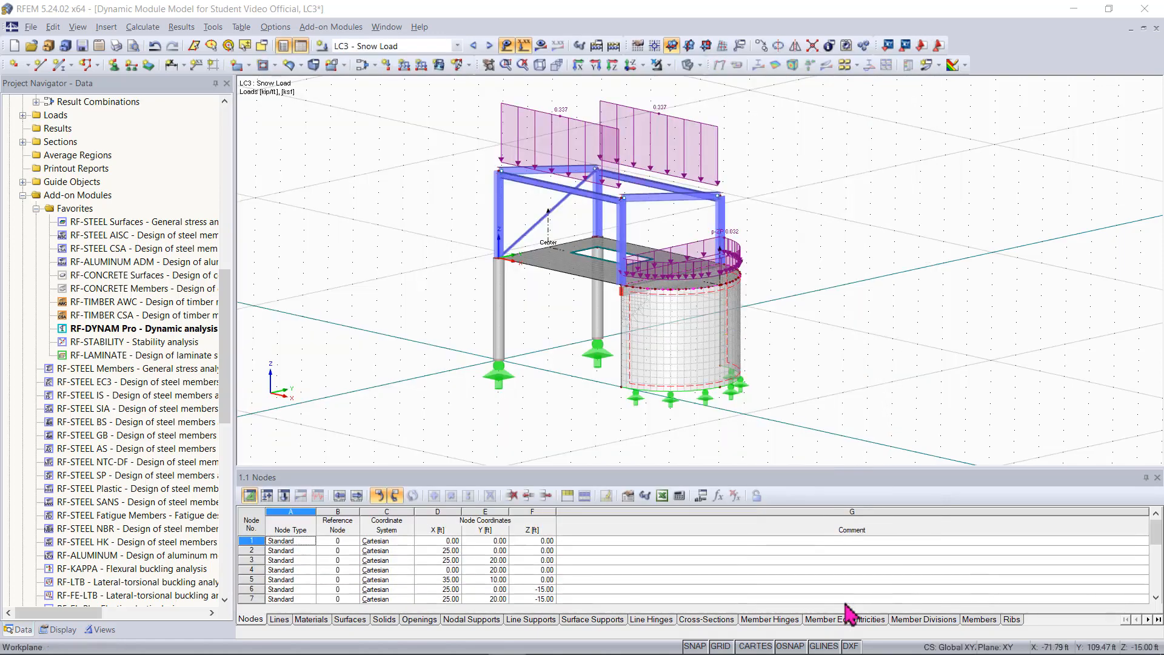
pyautogui.moveTo(759, 160); pyautogui.dragTo(782, 230, button='middle')
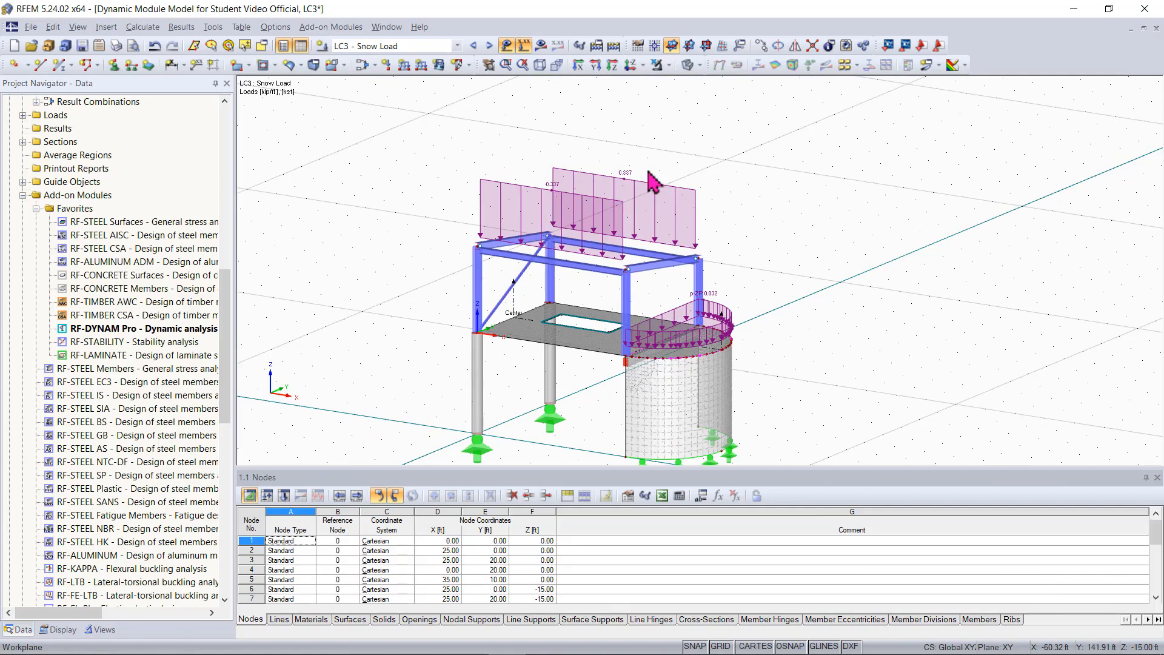
pyautogui.doubleClick(162, 328)
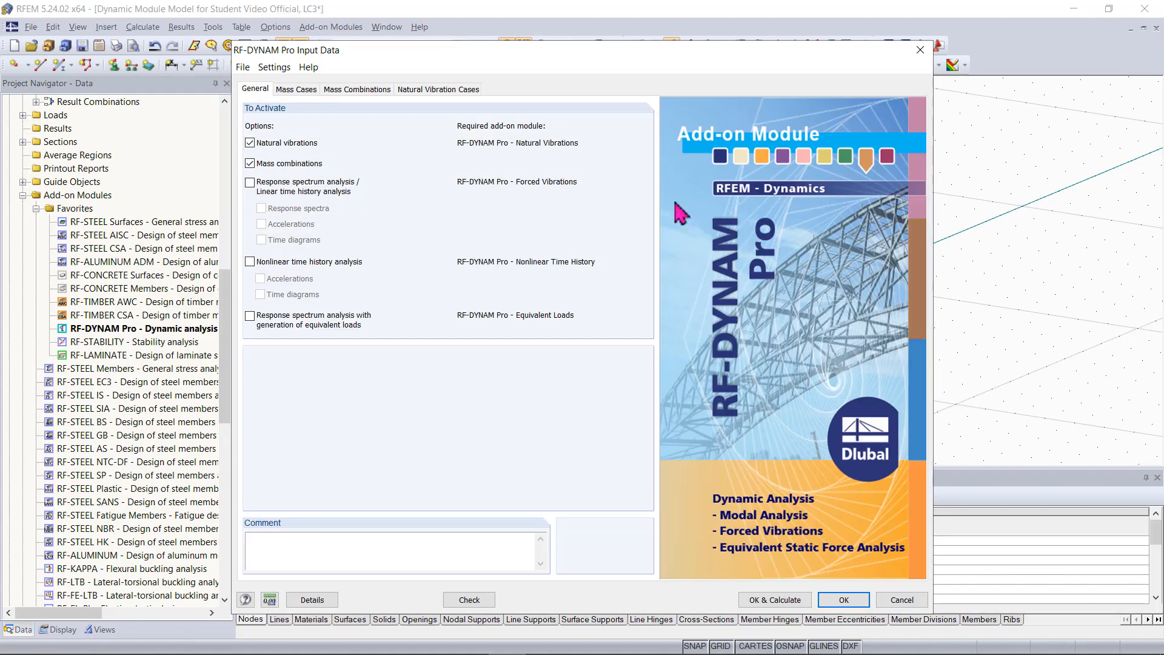
# Step: Add the Snow mass case MC3 to mass combination MCO1 with a factor of 0.20 and describe the combination as "D + 0.25L + 0.20S"
pyautogui.click(352, 89)
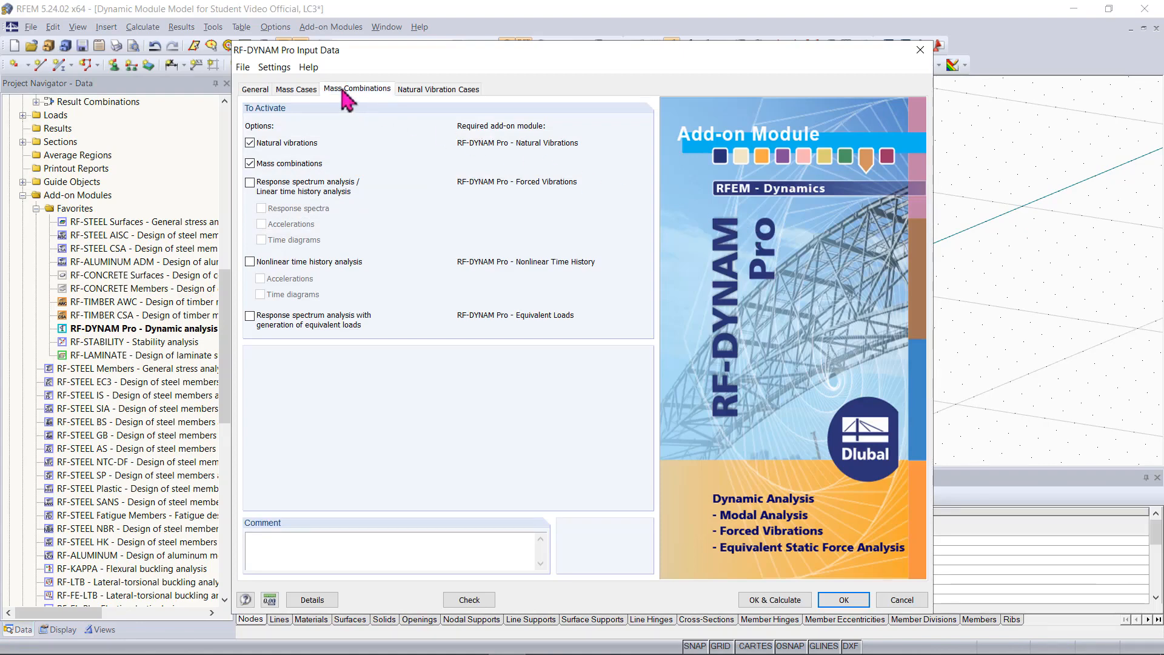
pyautogui.click(522, 183)
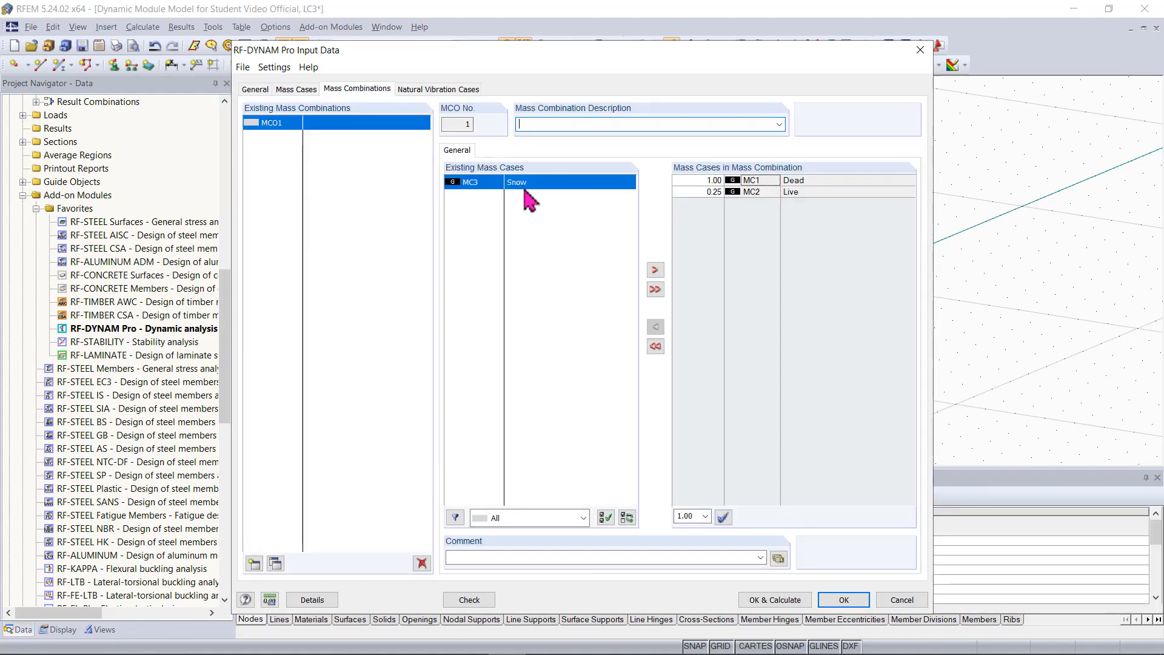
pyautogui.click(655, 270)
pyautogui.click(706, 203)
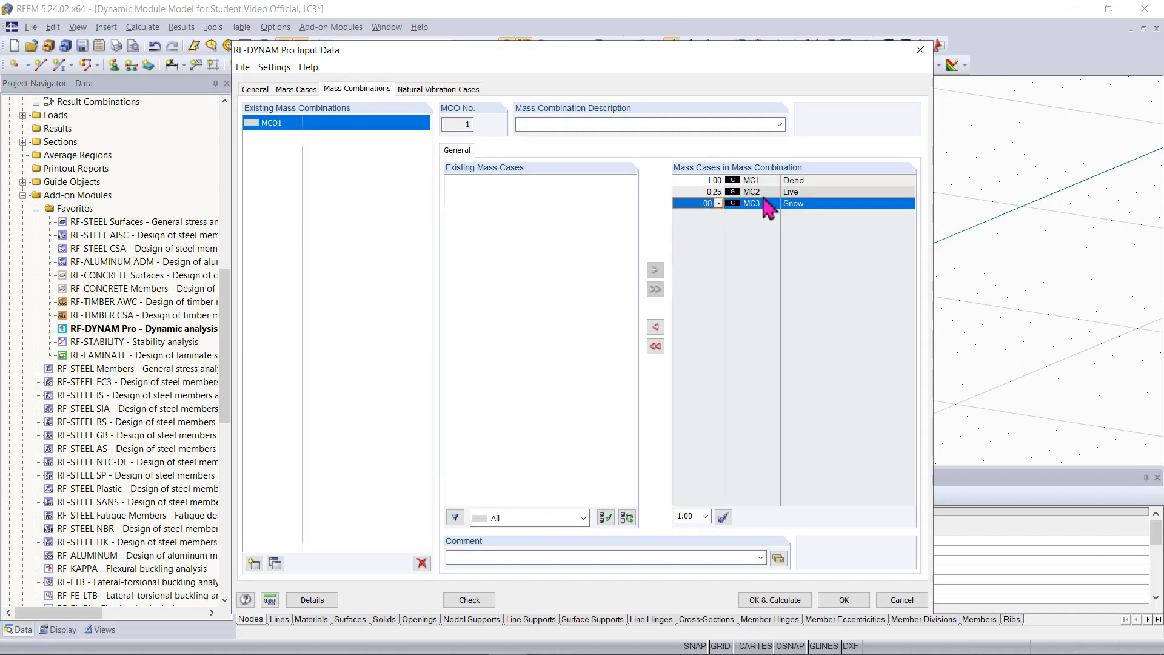
pyautogui.press('Delete')
pyautogui.write('.20')
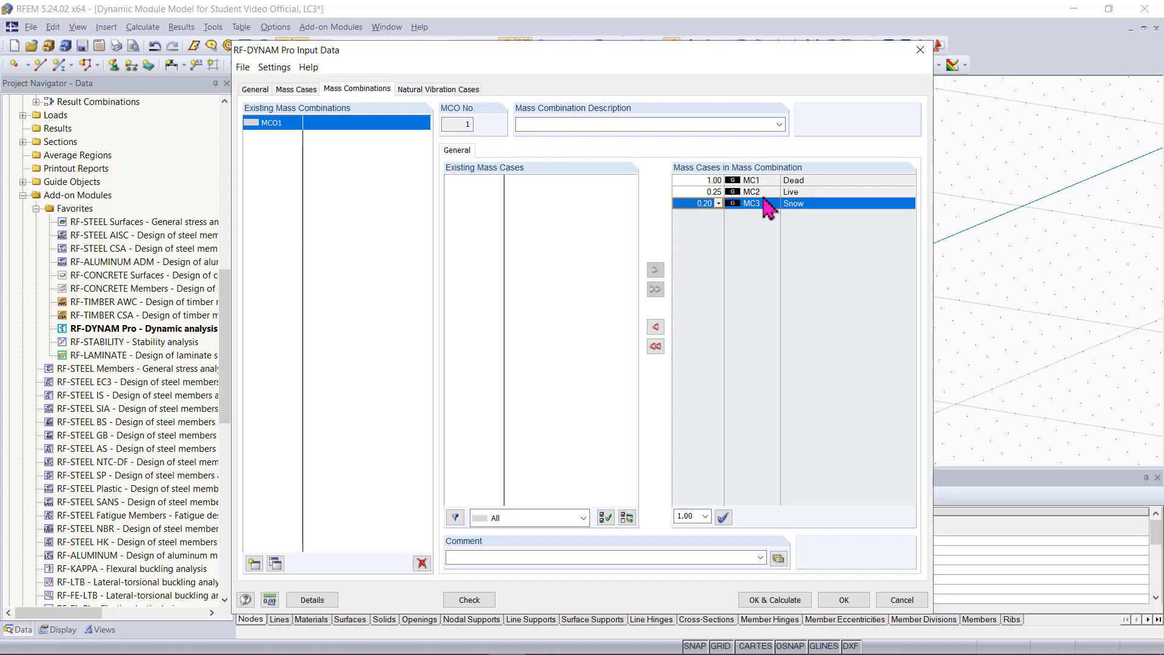
pyautogui.press('Tab')
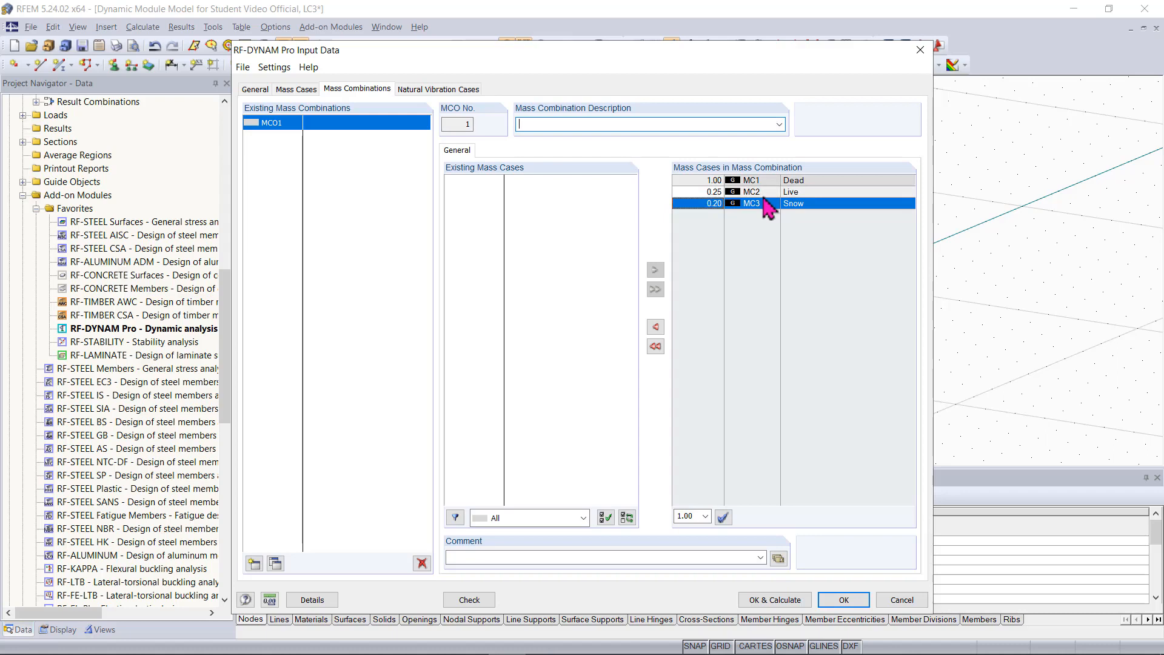
pyautogui.write('D + 0.25L + 0.20S')
# Step: Show the natural vibration case settings, read manual page 19 on number of eigenvalues and scaling of mode shapes in Acrobat Reader, and return to RFEM
pyautogui.click(433, 89)
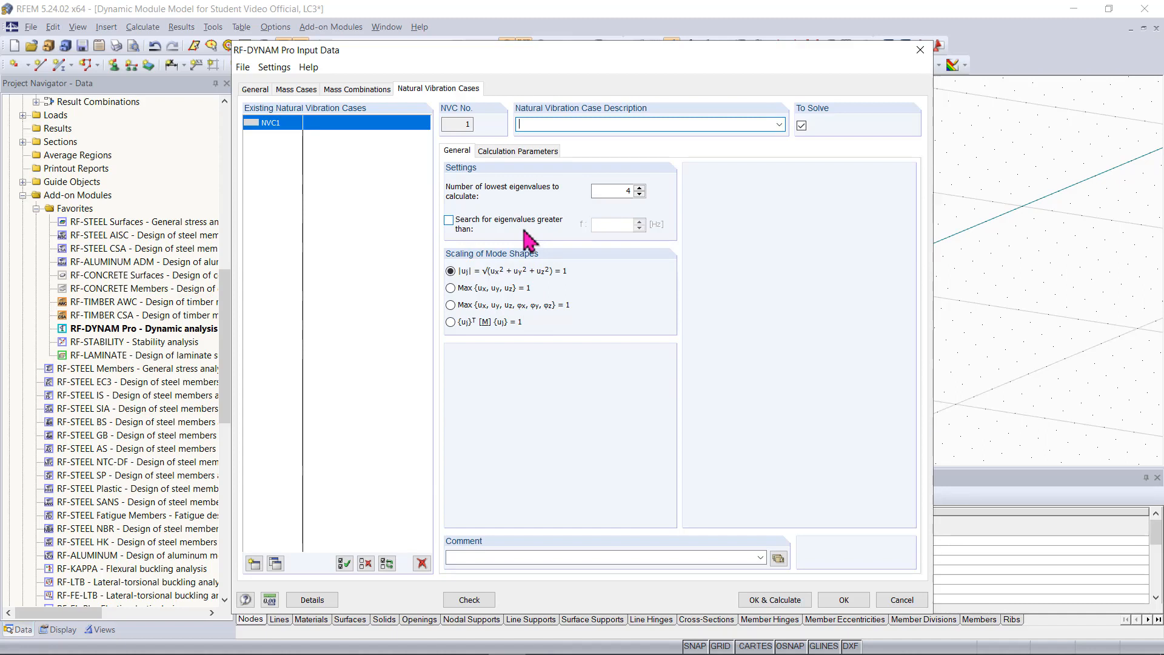
pyautogui.click(246, 600)
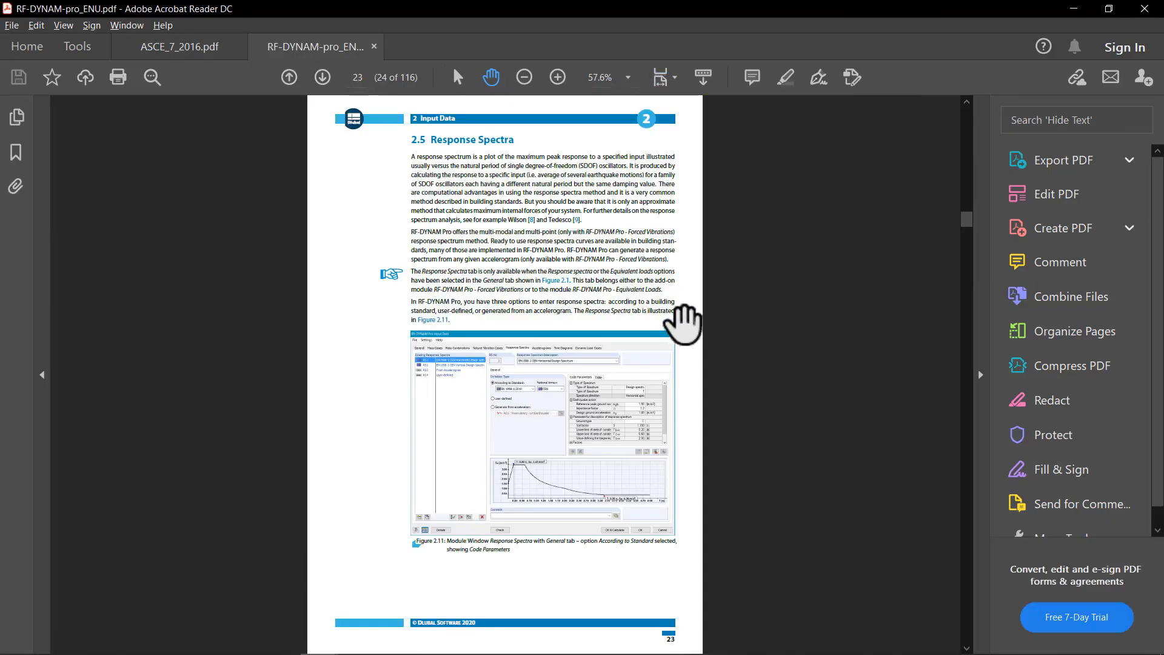
pyautogui.keyDown('ctrl'); pyautogui.scroll(3, 482, 248); pyautogui.keyUp('ctrl')
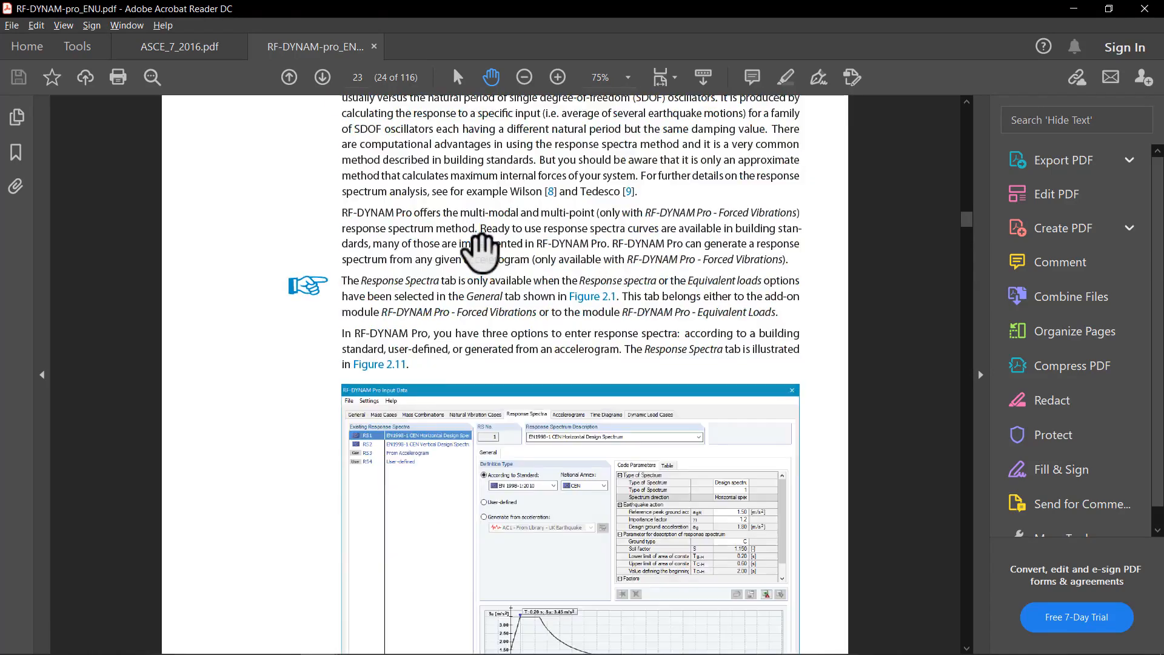
pyautogui.scroll(5, 479, 255)
pyautogui.click(357, 77)
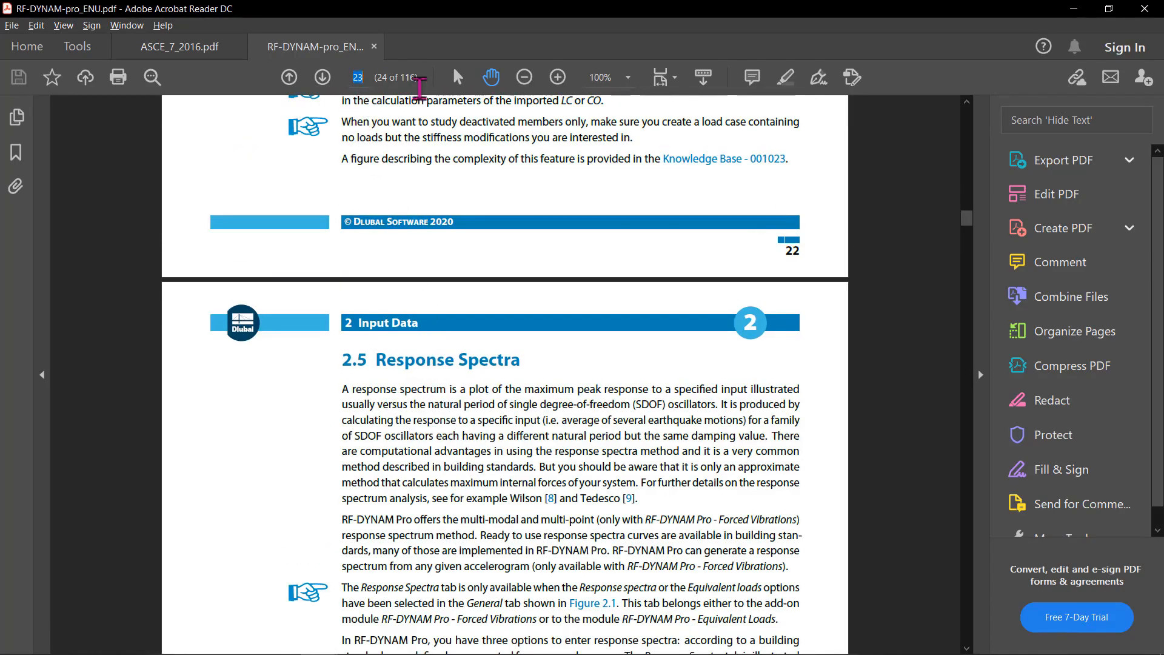
pyautogui.write('19')
pyautogui.press('Return')
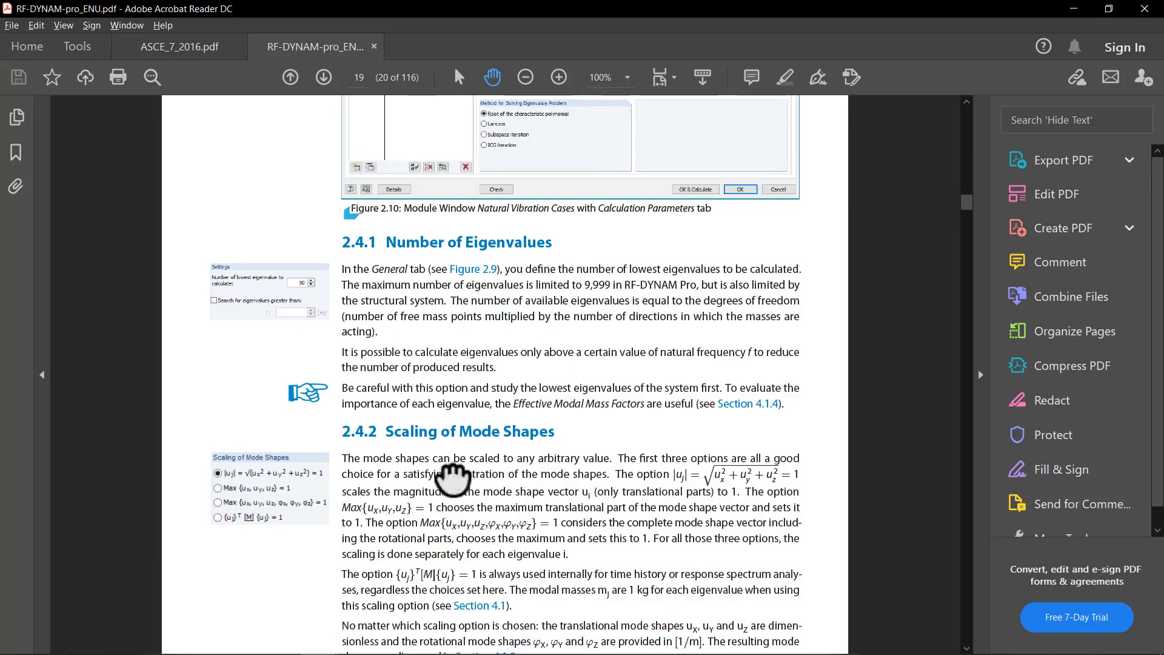
pyautogui.scroll(-4, 460, 333)
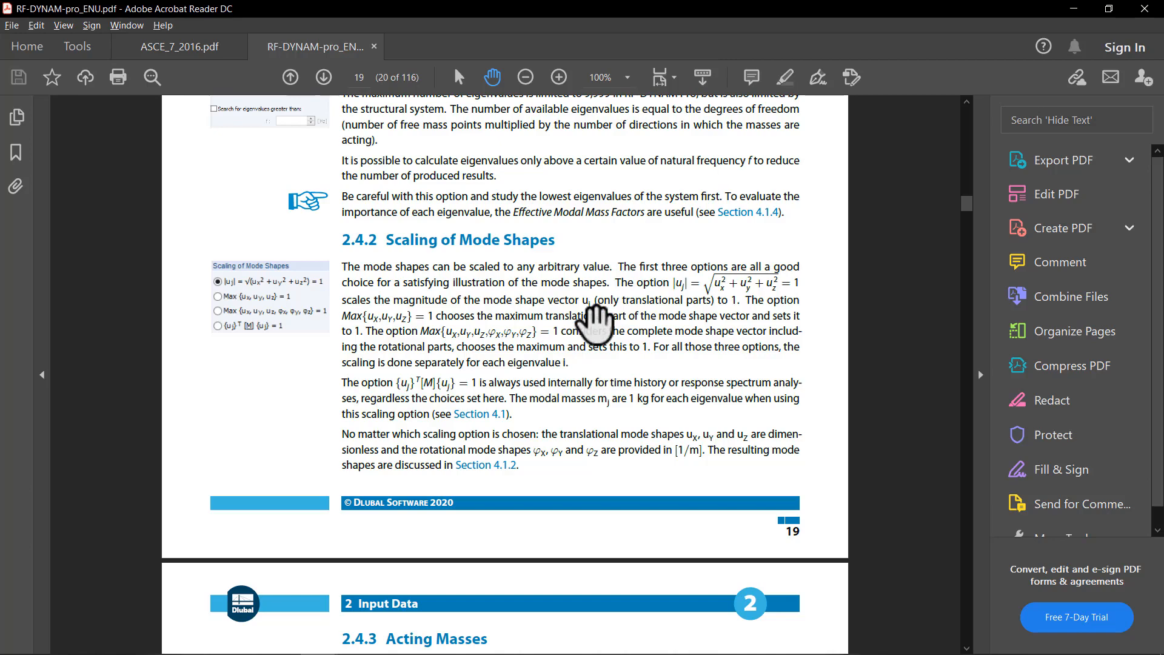
pyautogui.hotkey('alt', 'Tab')
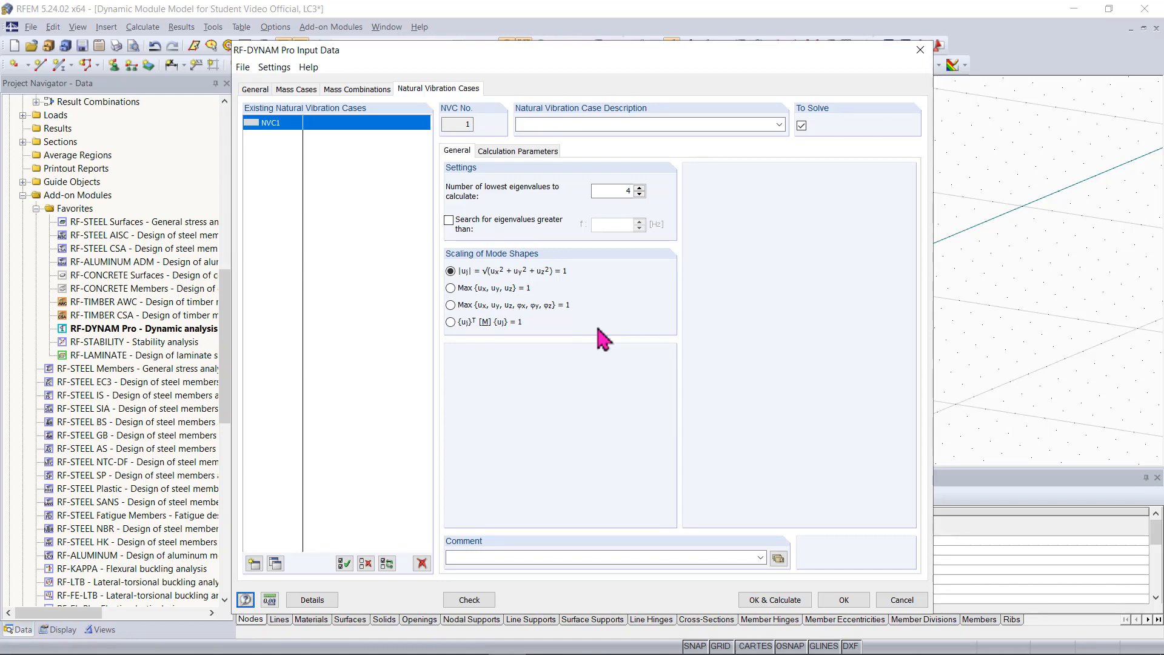
# Step: Assign mass combination MCO1 as the acting masses in the calculation parameters of natural vibration case NVC1
pyautogui.click(525, 151)
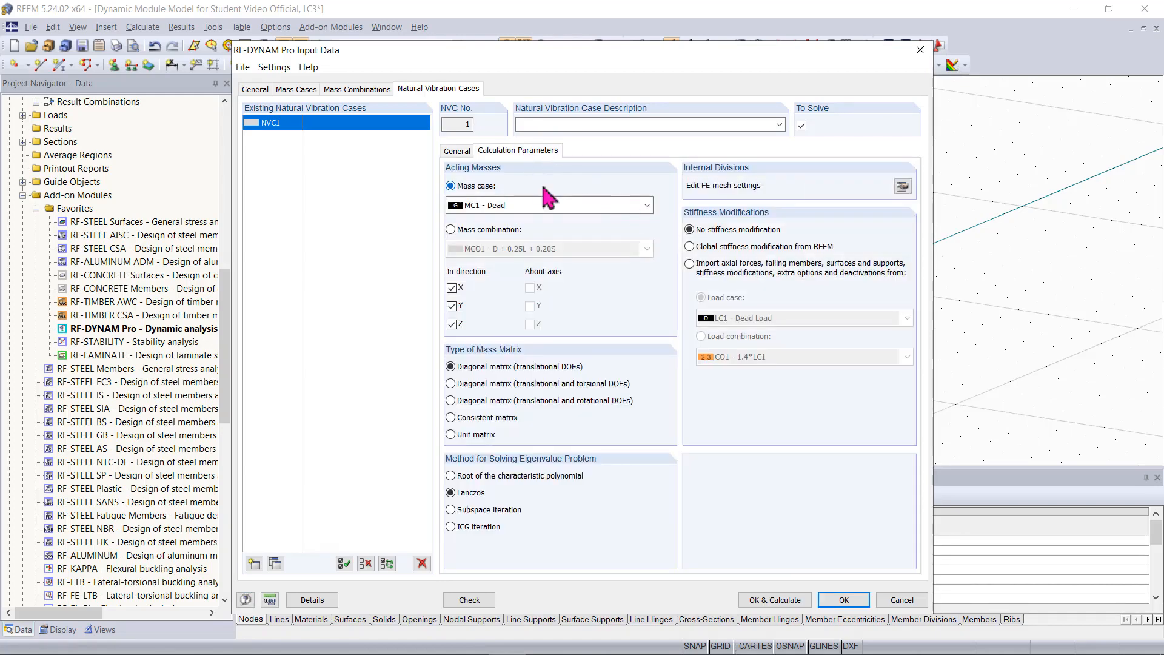
pyautogui.click(498, 230)
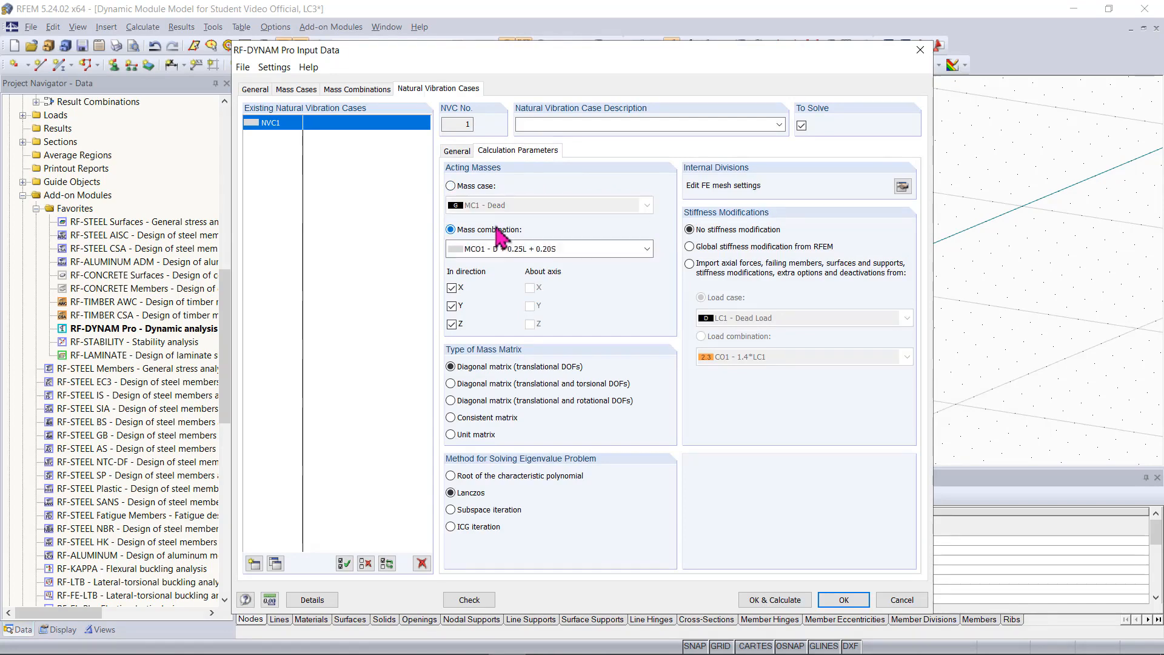
pyautogui.click(502, 250)
pyautogui.click(503, 266)
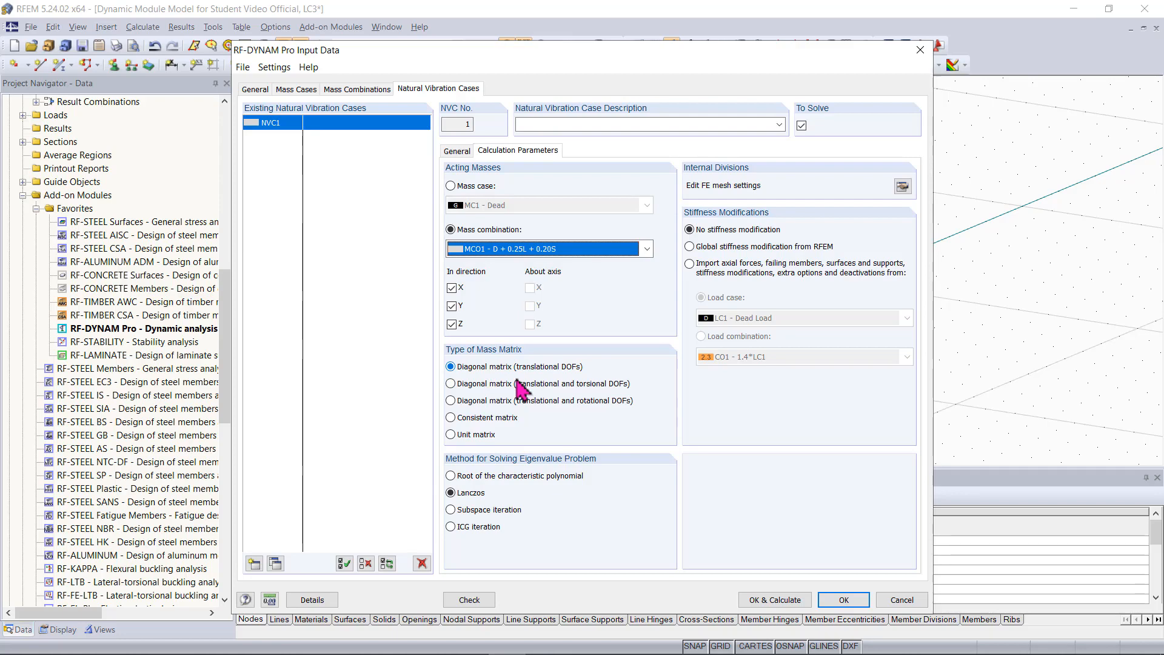
# Step: Read manual section 2.4.5 on the eigenvalue solver methods in Acrobat Reader and return to the calculation parameters in RFEM
pyautogui.moveTo(497, 58); pyautogui.dragTo(661, 60)
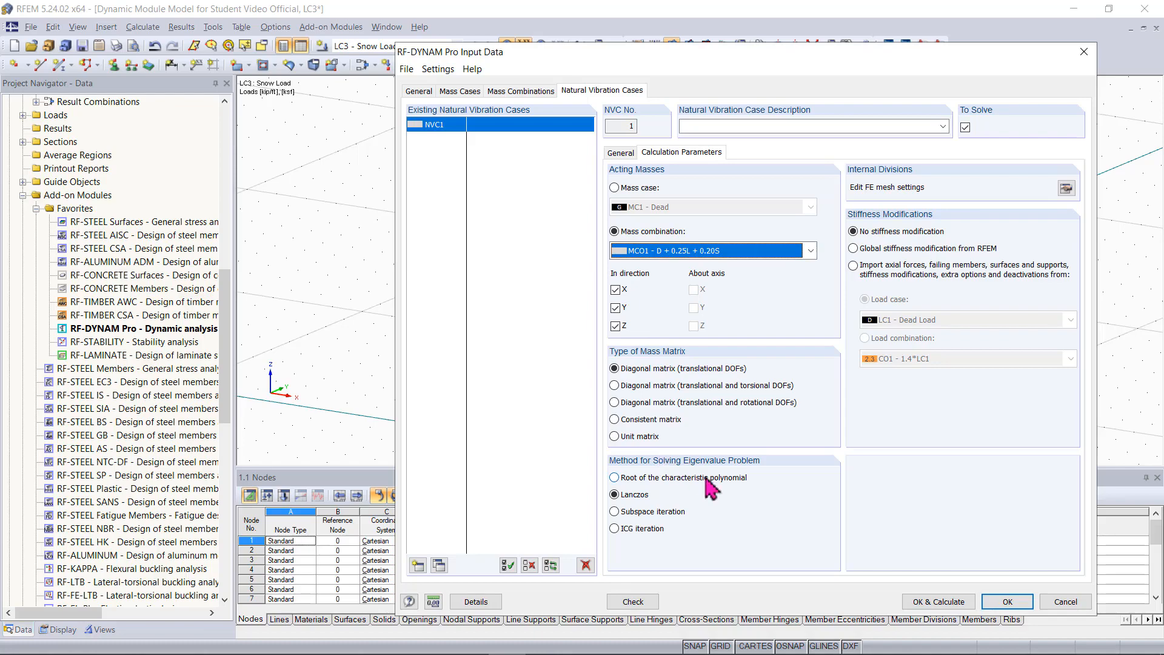
pyautogui.click(409, 601)
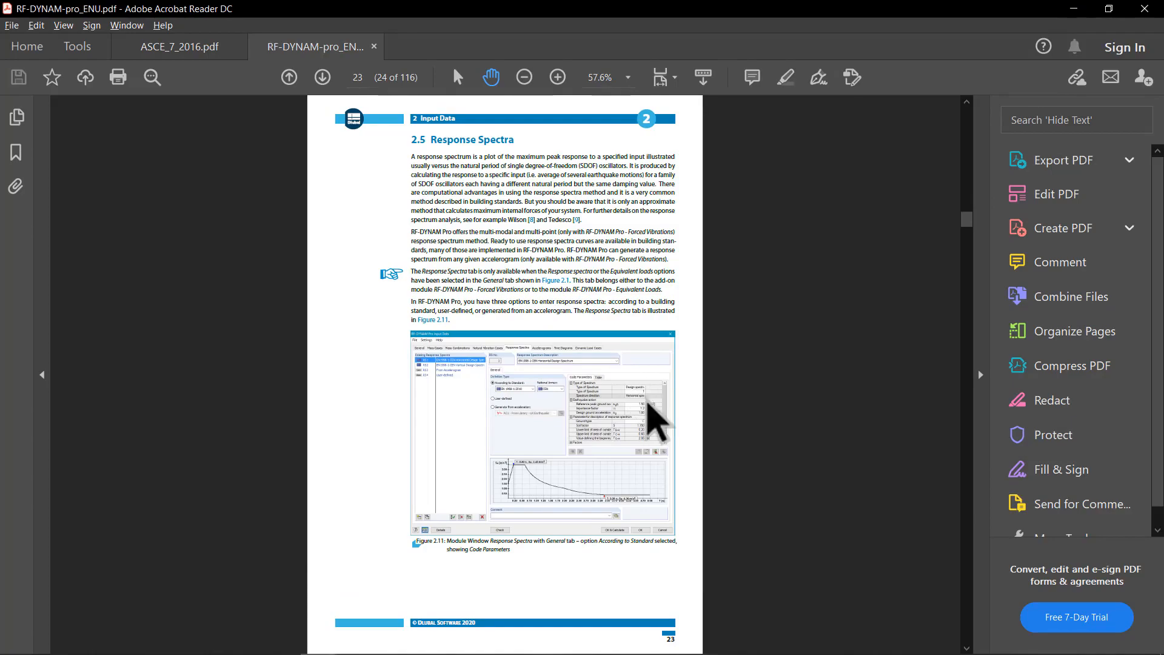
pyautogui.scroll(5, 462, 226)
pyautogui.scroll(15, 462, 226)
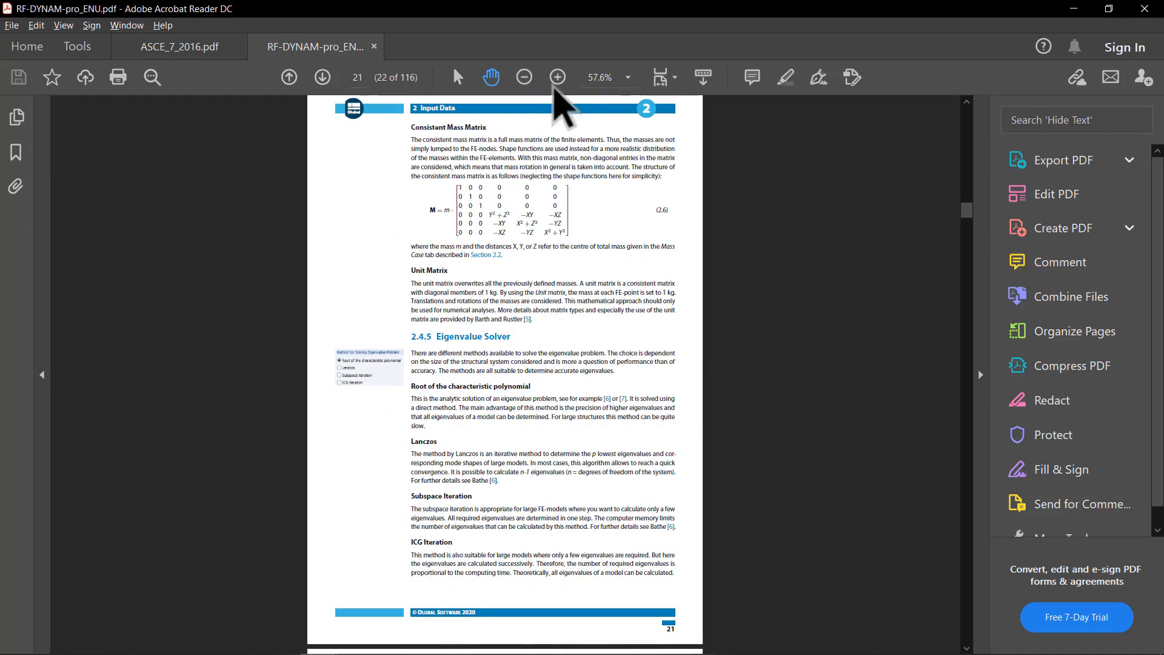
pyautogui.click(557, 78)
pyautogui.click(556, 78)
pyautogui.scroll(-5, 543, 443)
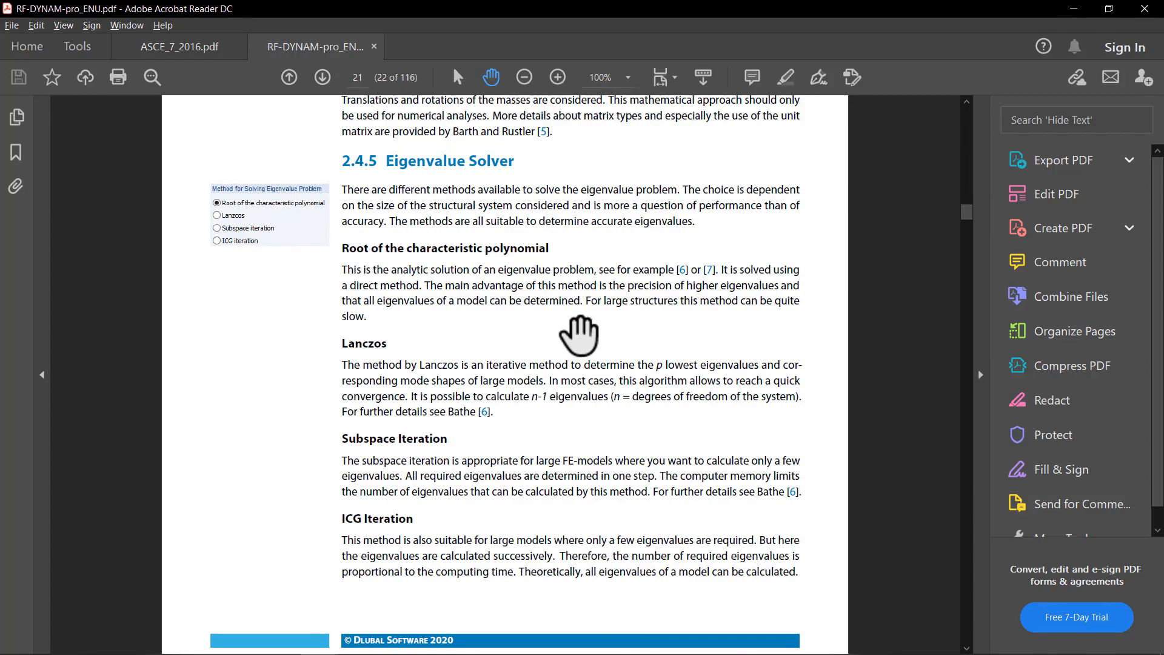
pyautogui.click(1074, 9)
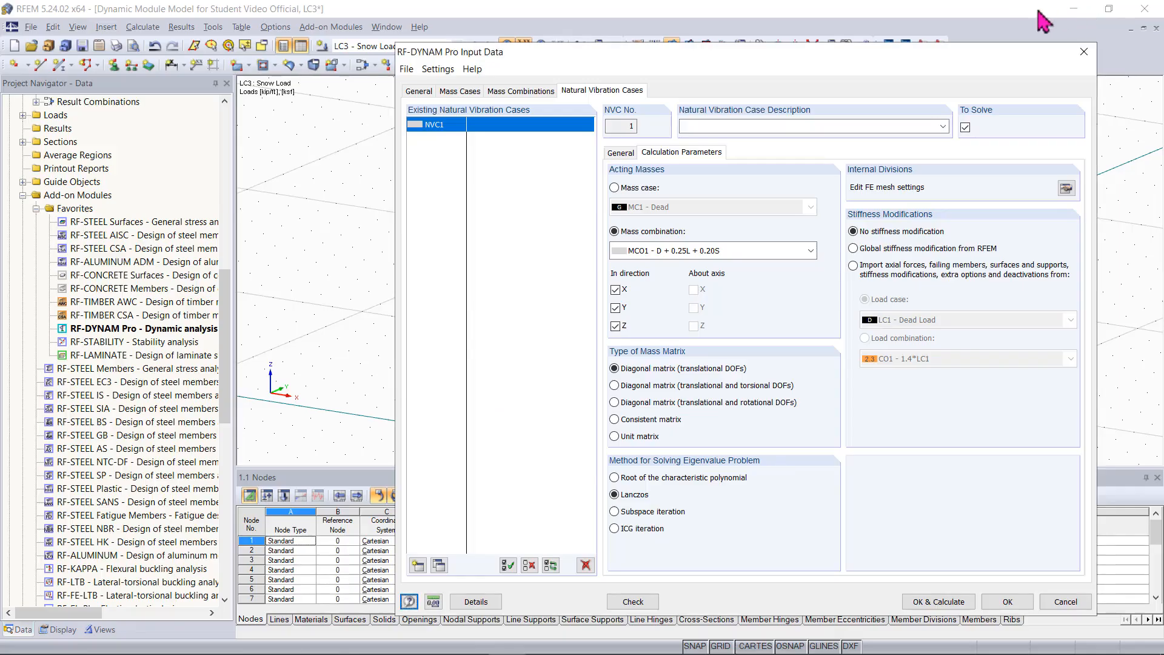
pyautogui.moveTo(768, 56); pyautogui.dragTo(718, 54)
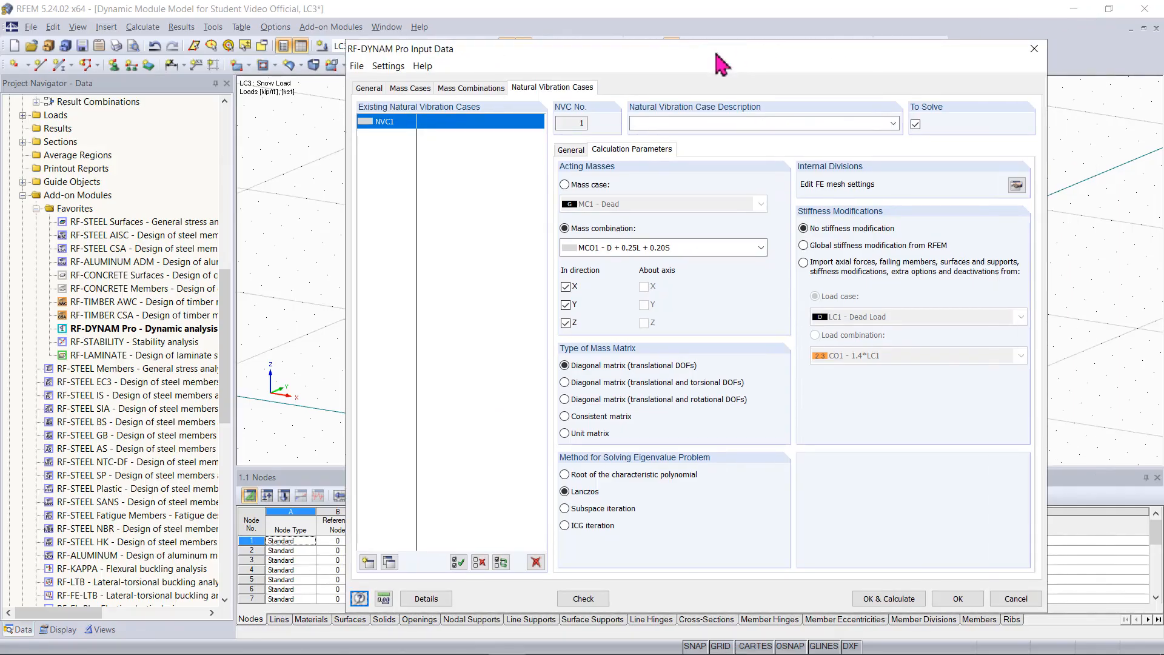